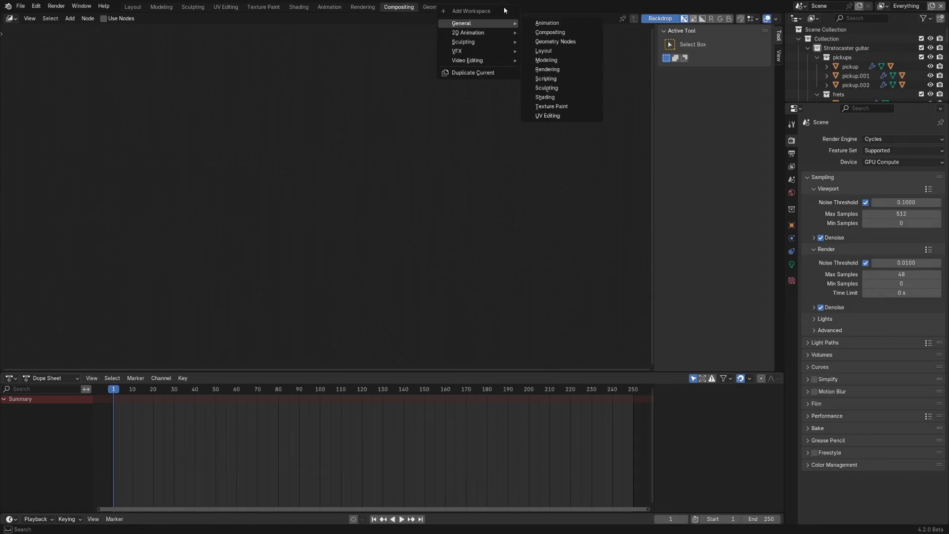
- Enable nodes for compositing and shrink the Dope Sheet area to enlarge the node editor
{"action": "mouse_move", "coordinate": [495, 51]}
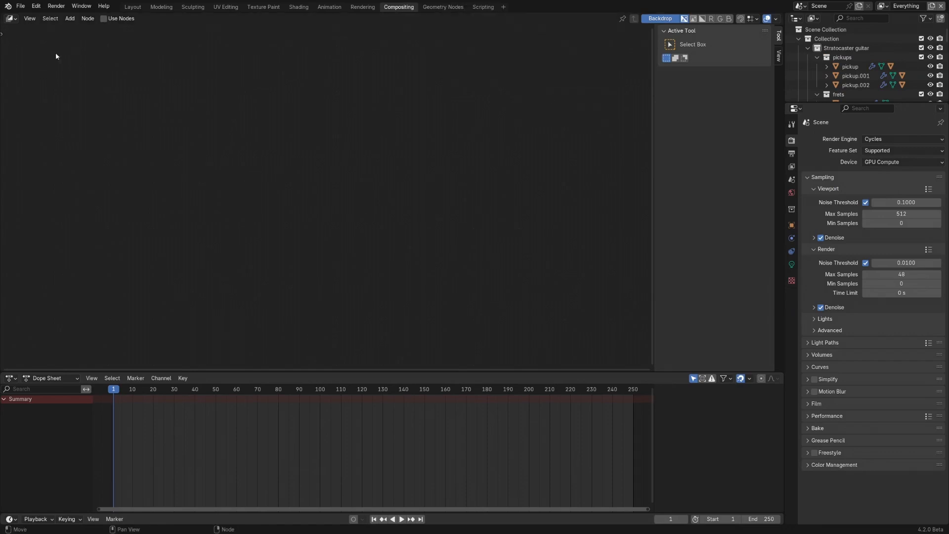
{"action": "left_click", "coordinate": [104, 19]}
{"action": "middle_click_drag", "start_coordinate": [308, 193], "coordinate": [352, 135]}
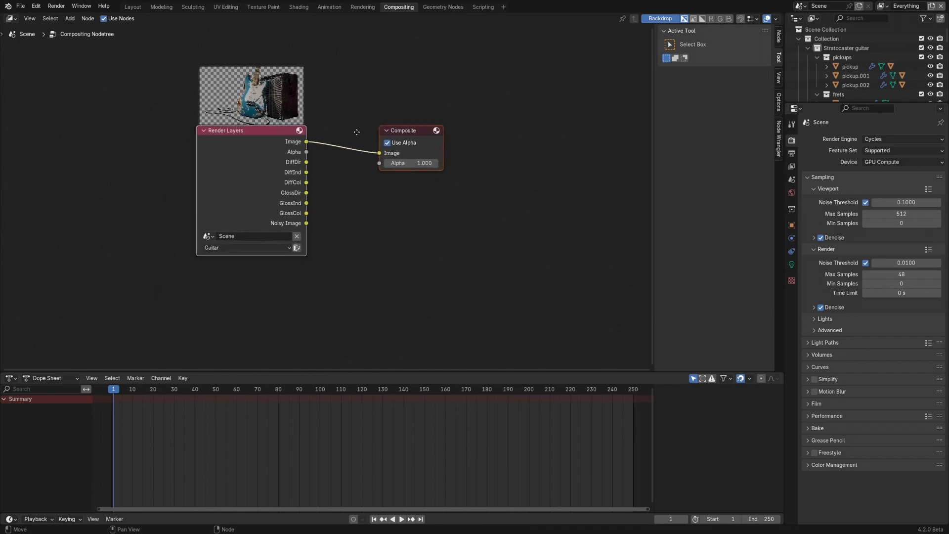
{"action": "scroll", "coordinate": [350, 138], "scroll_direction": "up", "scroll_amount": 2}
{"action": "left_click_drag", "start_coordinate": [434, 374], "coordinate": [438, 476]}
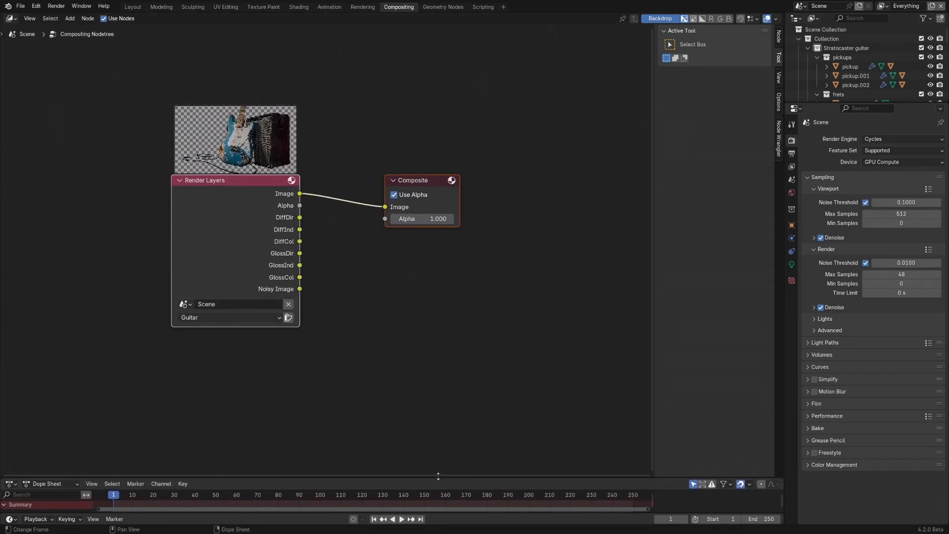
{"action": "scroll", "coordinate": [319, 243], "scroll_direction": "down", "scroll_amount": 3}
{"action": "middle_click_drag", "start_coordinate": [316, 236], "coordinate": [345, 240]}
{"action": "scroll", "coordinate": [340, 232], "scroll_direction": "up", "scroll_amount": 2}
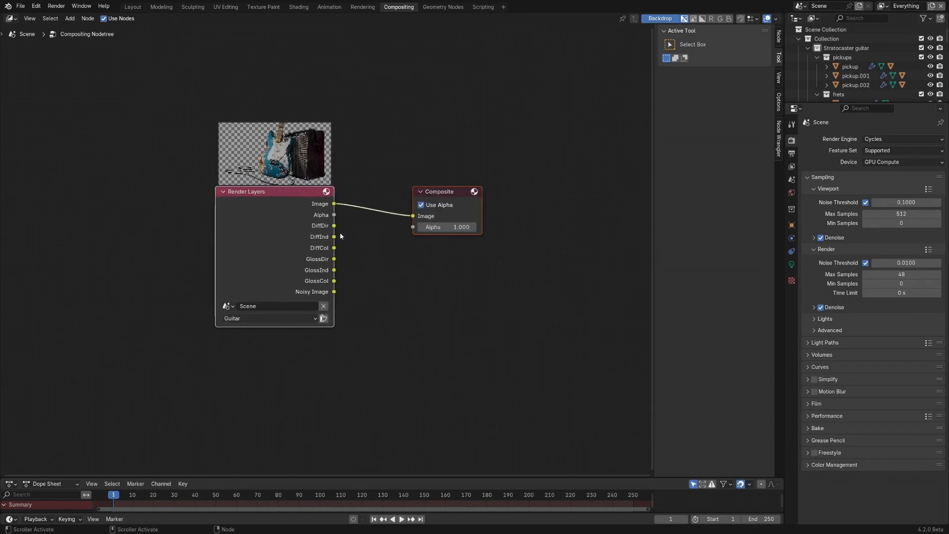
- Spread the Render Layers and Composite nodes far apart to make room between them
{"action": "left_click_drag", "start_coordinate": [279, 197], "coordinate": [142, 143]}
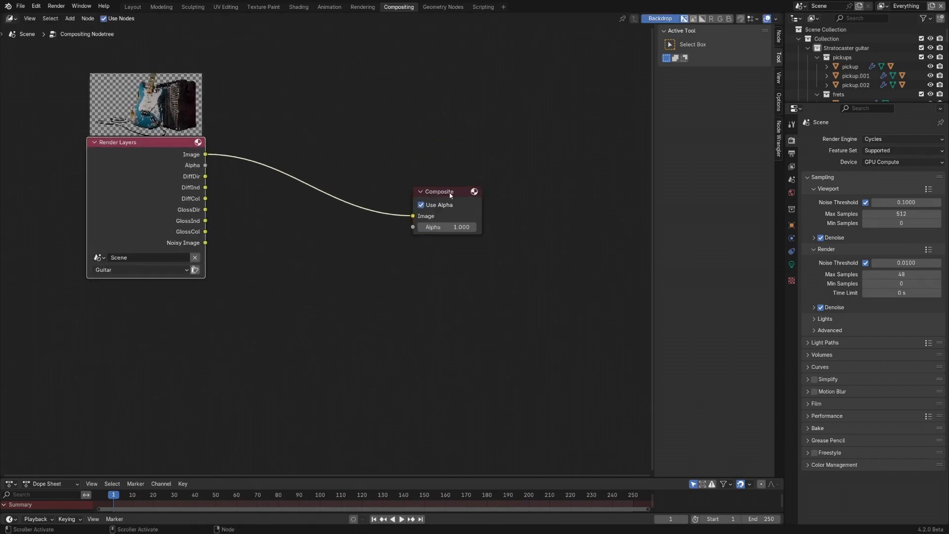
{"action": "left_click_drag", "start_coordinate": [449, 195], "coordinate": [550, 139]}
{"action": "left_click_drag", "start_coordinate": [143, 145], "coordinate": [121, 137]}
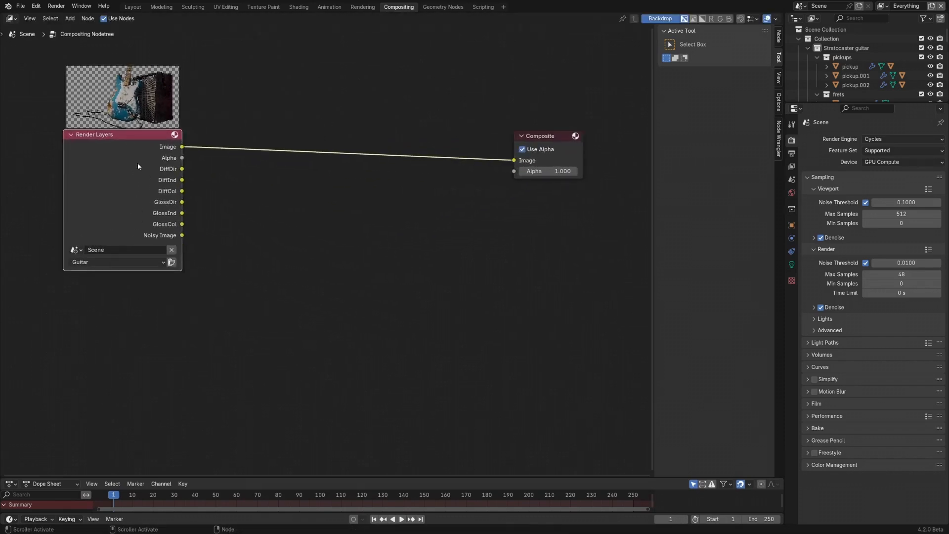
- Examine the Render Layers node's output passes and its link to the Composite node
{"action": "middle_click_drag", "start_coordinate": [142, 168], "coordinate": [228, 193]}
{"action": "scroll", "coordinate": [231, 193], "scroll_direction": "up", "scroll_amount": 2}
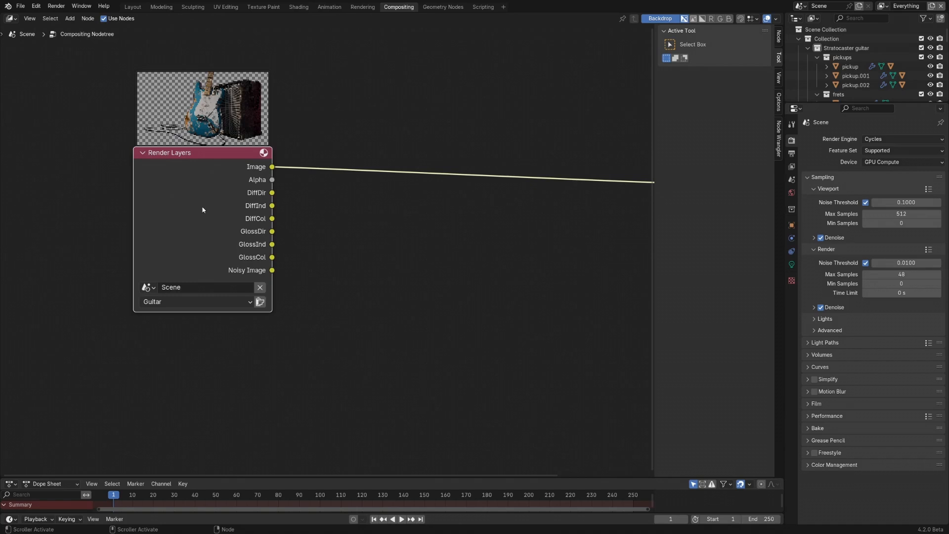
{"action": "scroll", "coordinate": [301, 191], "scroll_direction": "down", "scroll_amount": 5}
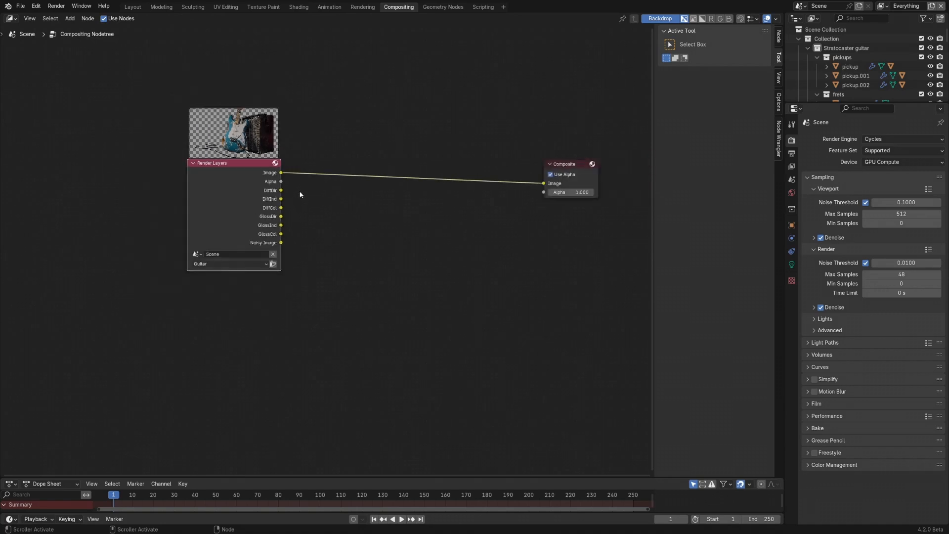
{"action": "middle_click_drag", "start_coordinate": [451, 197], "coordinate": [348, 216]}
{"action": "scroll", "coordinate": [434, 199], "scroll_direction": "up", "scroll_amount": 4}
{"action": "scroll", "coordinate": [433, 199], "scroll_direction": "down", "scroll_amount": 4}
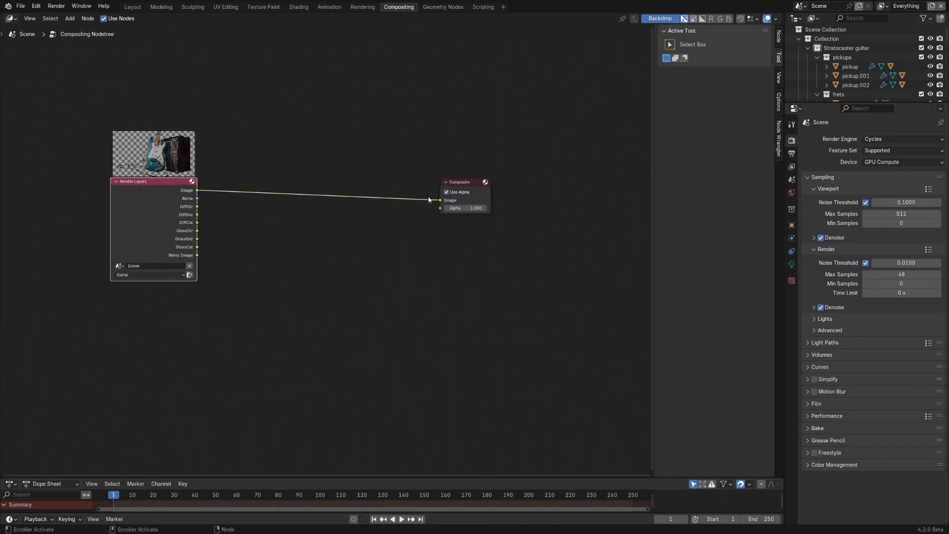
{"action": "middle_click_drag", "start_coordinate": [262, 250], "coordinate": [261, 196]}
{"action": "scroll", "coordinate": [287, 214], "scroll_direction": "up", "scroll_amount": 2}
- Preview the Render Layers image through a new Viewer node and place that node above the Composite link
{"action": "key", "text": "shift+a"}
{"action": "mouse_move", "coordinate": [268, 202]}
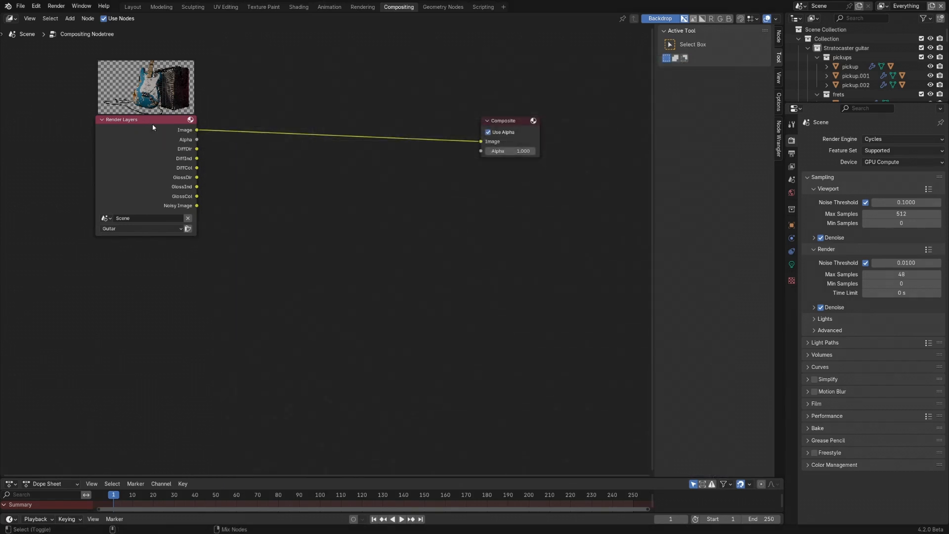
{"action": "left_click", "coordinate": [153, 127], "text": "ctrl+shift"}
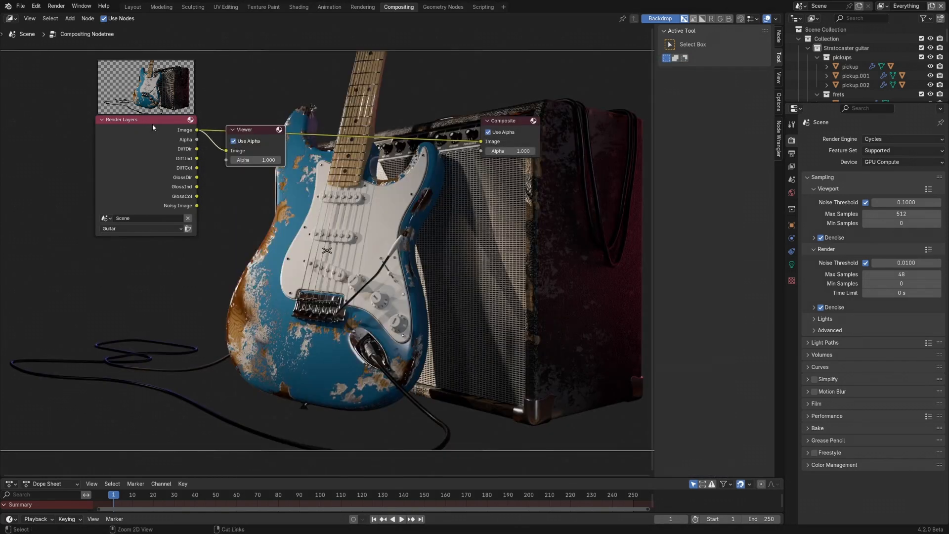
{"action": "left_click_drag", "start_coordinate": [271, 132], "coordinate": [301, 67]}
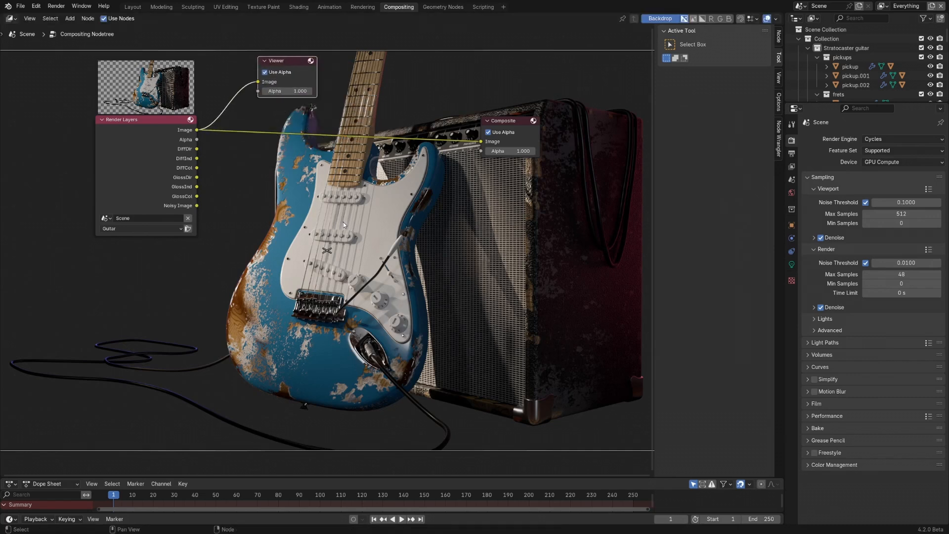
- Shift the backdrop image aside, zoom it in and out, and show the backdrop's view settings
{"action": "middle_click_drag", "start_coordinate": [479, 228], "coordinate": [413, 229]}
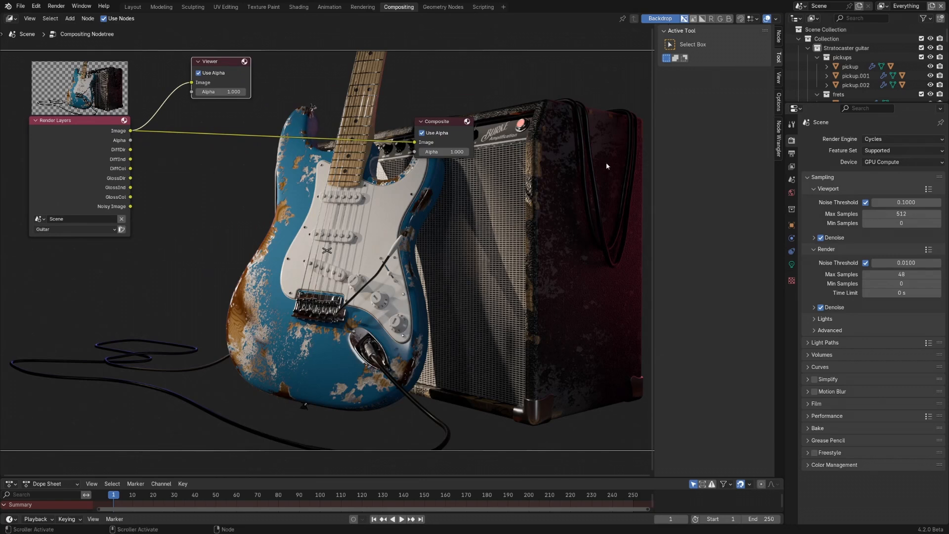
{"action": "left_click", "coordinate": [73, 154]}
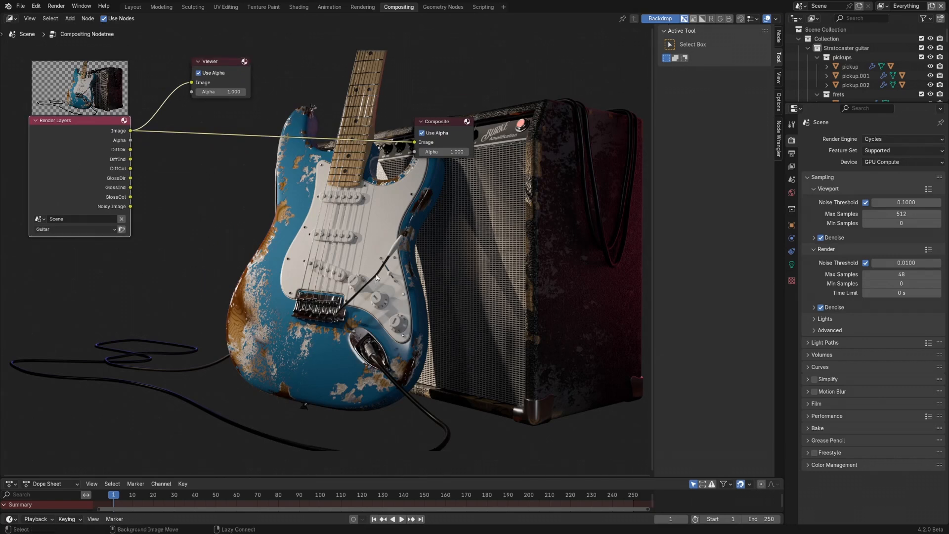
{"action": "middle_click_drag", "start_coordinate": [375, 283], "coordinate": [344, 277], "text": "alt"}
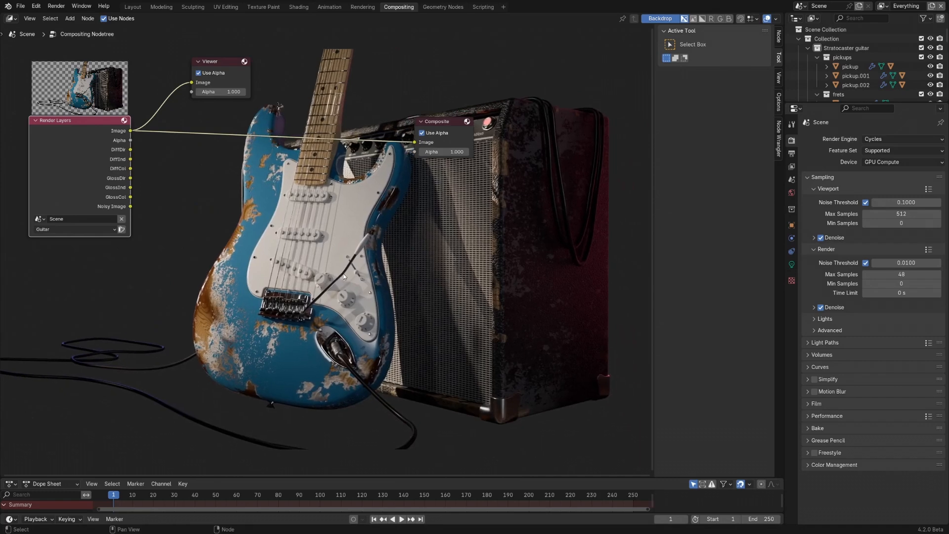
{"action": "key", "text": "v"}
{"action": "key", "text": "v"}
{"action": "key", "text": "v"}
{"action": "key", "text": "alt+v"}
{"action": "key", "text": "alt+v"}
{"action": "key", "text": "alt+v"}
{"action": "left_click", "coordinate": [779, 79]}
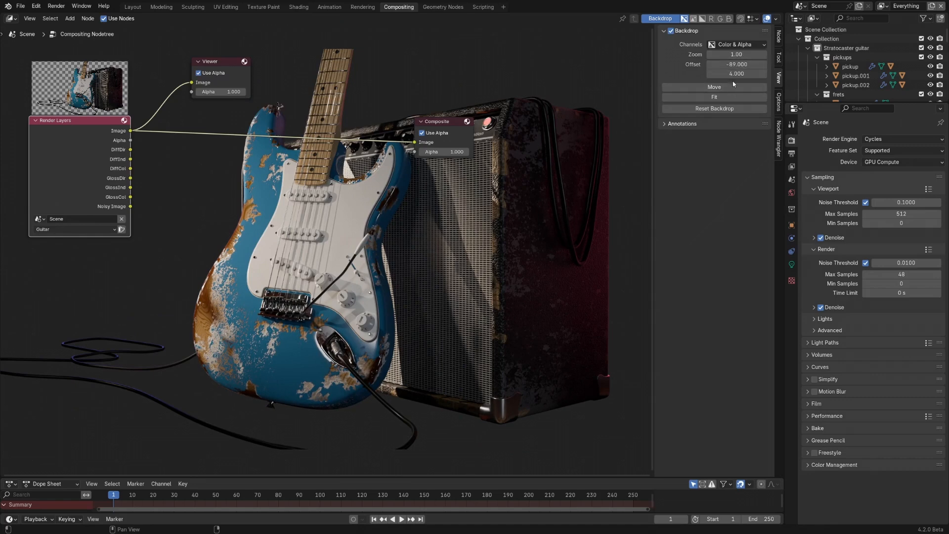
- Turn off the backdrop and split the node editor horizontally, making the upper area an Image Editor
{"action": "left_click", "coordinate": [662, 20]}
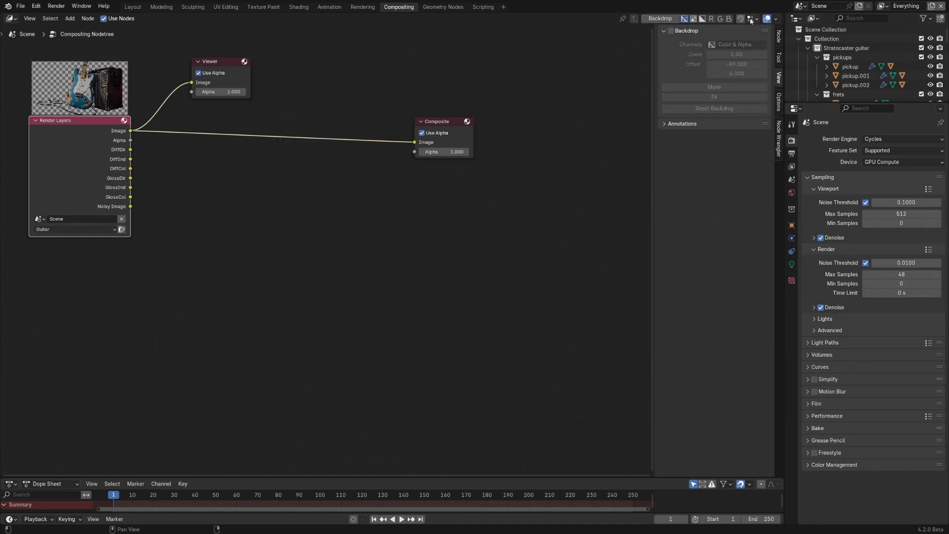
{"action": "left_click_drag", "start_coordinate": [781, 16], "coordinate": [767, 257]}
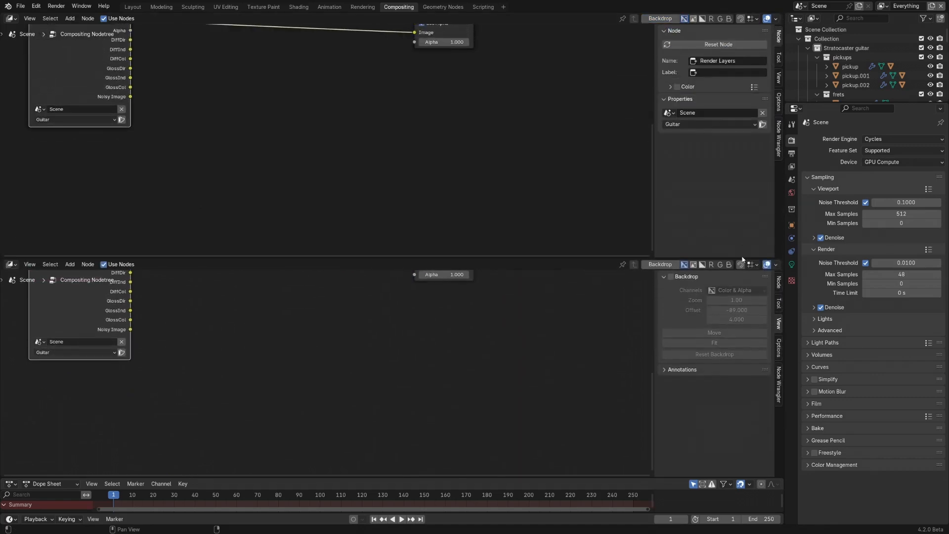
{"action": "left_click", "coordinate": [10, 19]}
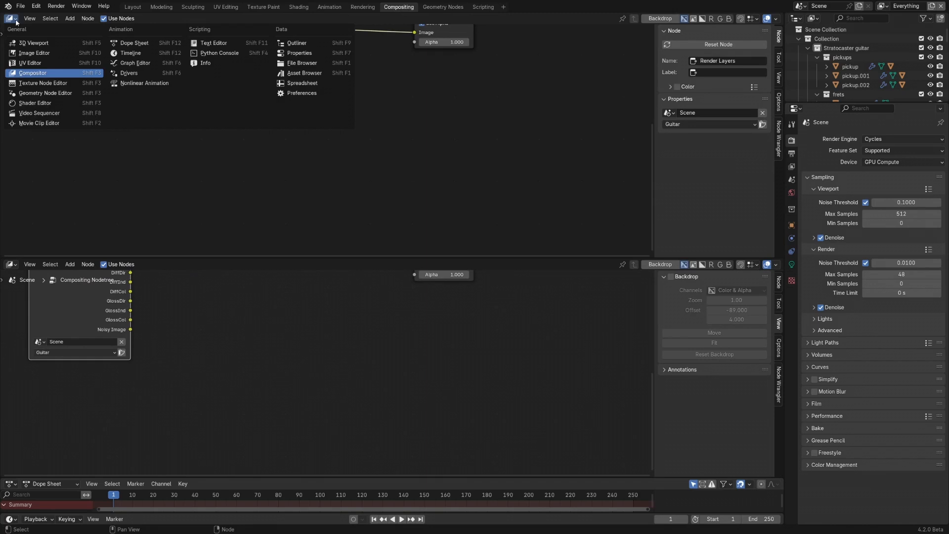
{"action": "left_click", "coordinate": [34, 53]}
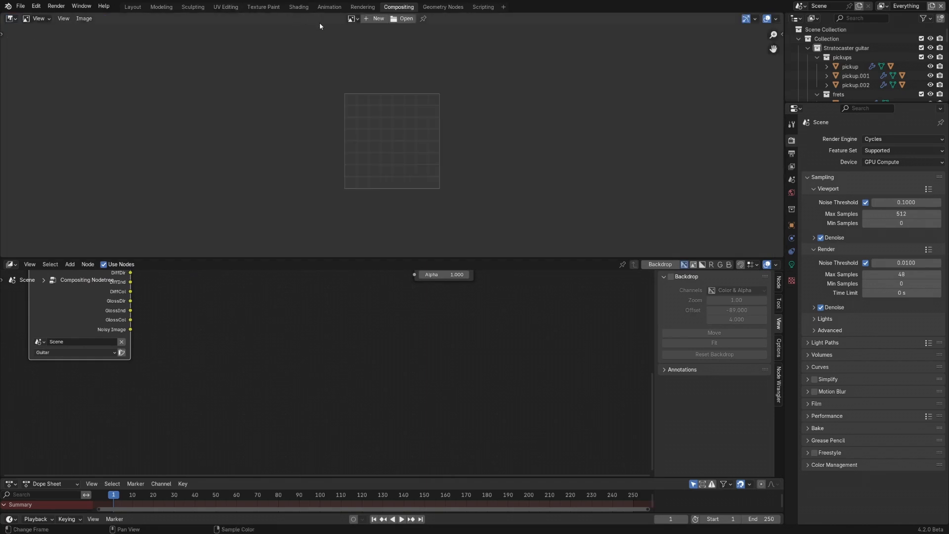
- Show the Viewer Node image in the Image Editor, fitted to view, and make the node editor slightly taller
{"action": "left_click", "coordinate": [351, 20]}
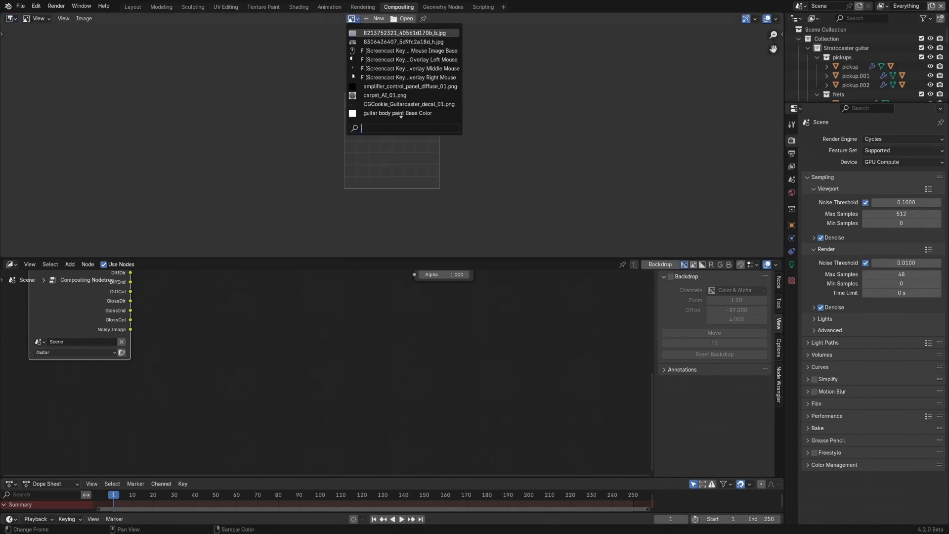
{"action": "type", "text": "vi"}
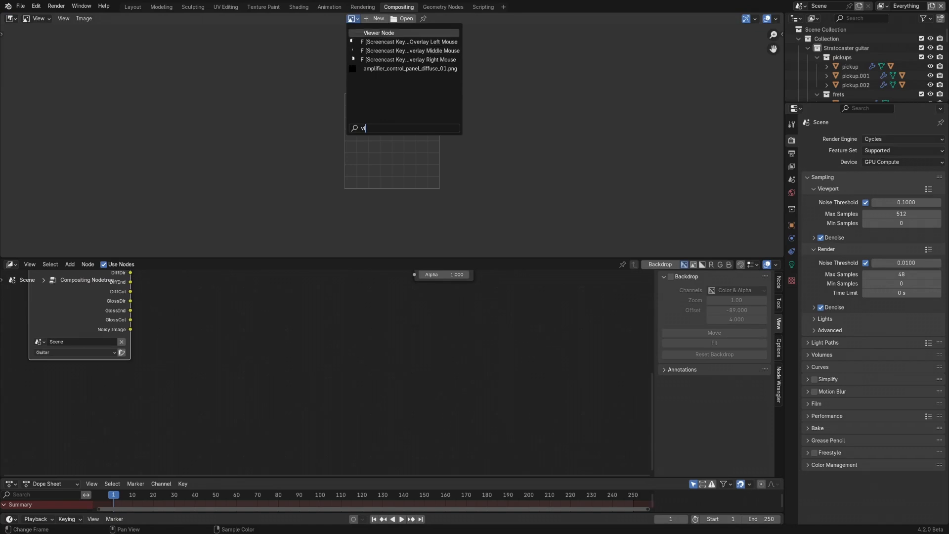
{"action": "left_click", "coordinate": [379, 32]}
{"action": "key", "text": "Home"}
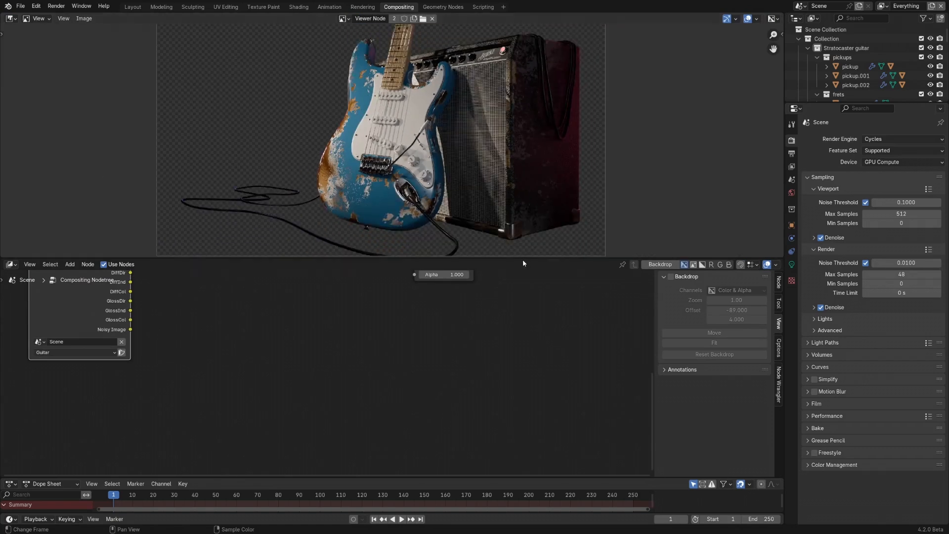
{"action": "left_click_drag", "start_coordinate": [523, 258], "coordinate": [523, 243]}
{"action": "middle_click_drag", "start_coordinate": [439, 121], "coordinate": [440, 133]}
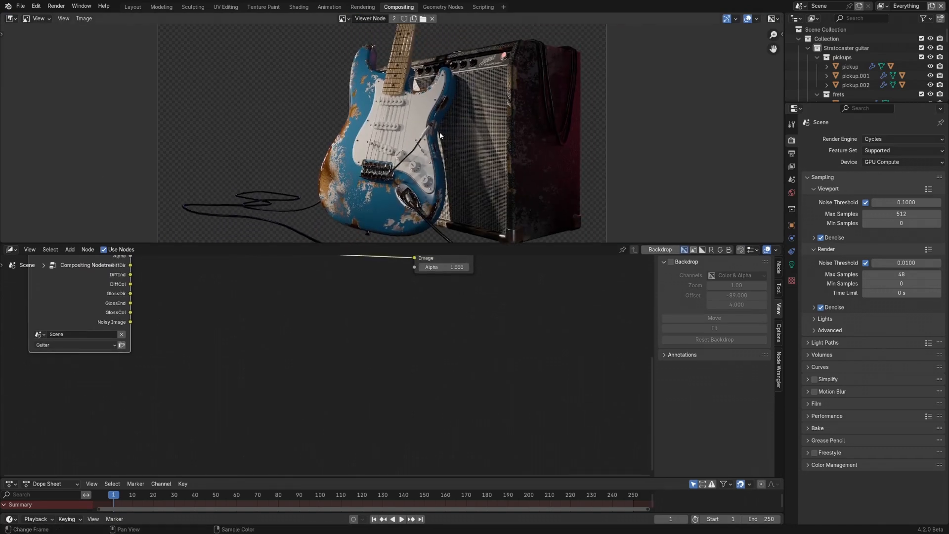
{"action": "scroll", "coordinate": [440, 135], "scroll_direction": "up", "scroll_amount": 1}
{"action": "key", "text": "Home"}
{"action": "scroll", "coordinate": [356, 373], "scroll_direction": "down", "scroll_amount": 1}
{"action": "middle_click_drag", "start_coordinate": [356, 373], "coordinate": [375, 362]}
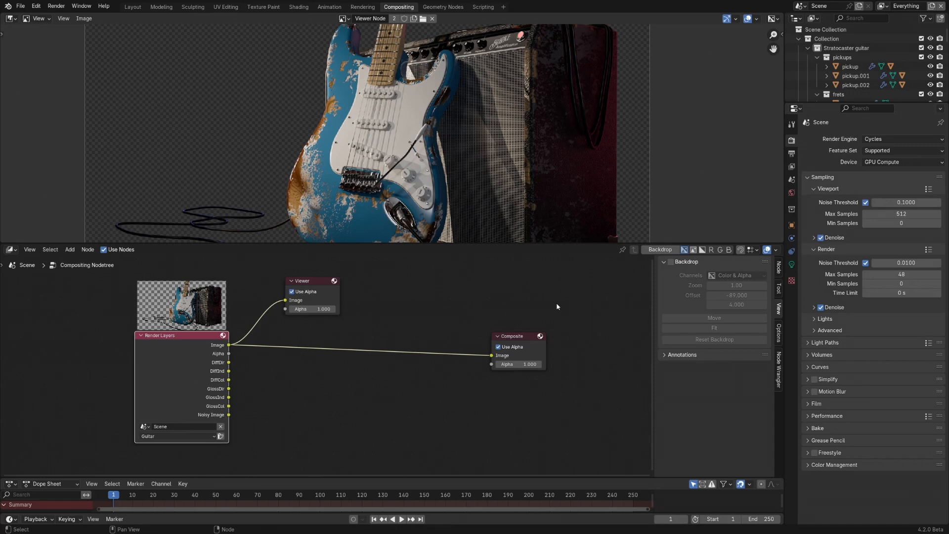
- Set the compositor's performance device to GPU
{"action": "left_click", "coordinate": [780, 338]}
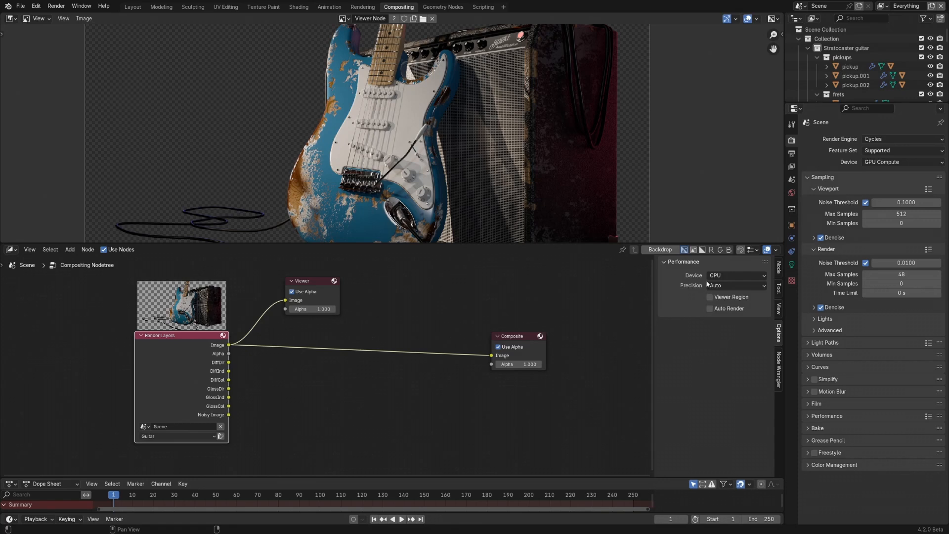
{"action": "left_click", "coordinate": [727, 275]}
{"action": "left_click", "coordinate": [726, 295]}
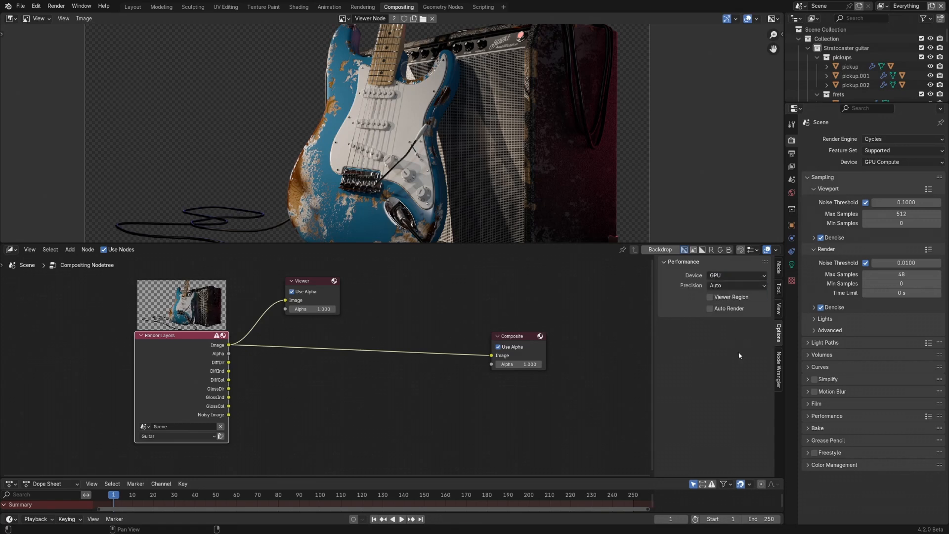
{"action": "key", "text": "n"}
{"action": "key", "text": "n"}
{"action": "key", "text": "n"}
{"action": "key", "text": "n"}
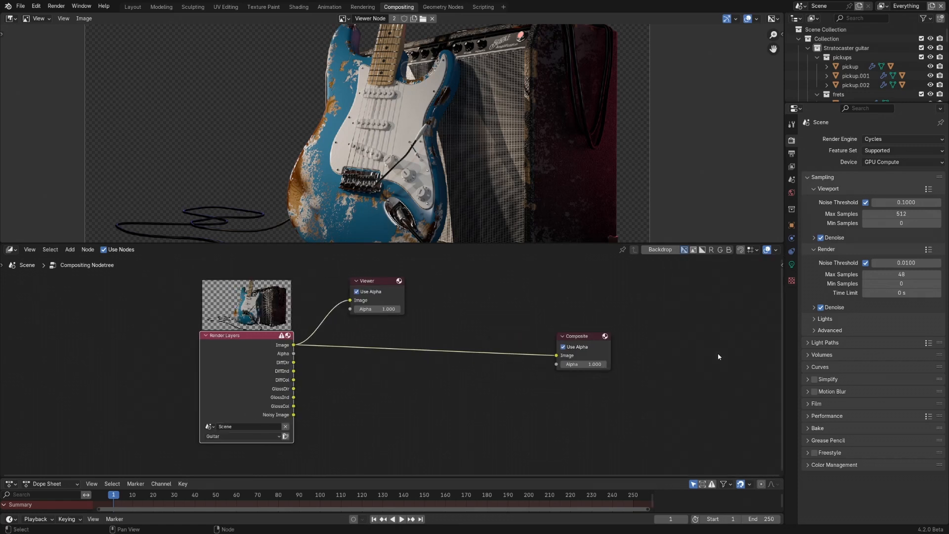
- Enlarge the node editor area further and move the Render Layers node farther away from the Viewer and Composite nodes
{"action": "scroll", "coordinate": [326, 358], "scroll_direction": "down", "scroll_amount": 1}
{"action": "middle_click_drag", "start_coordinate": [329, 364], "coordinate": [361, 343]}
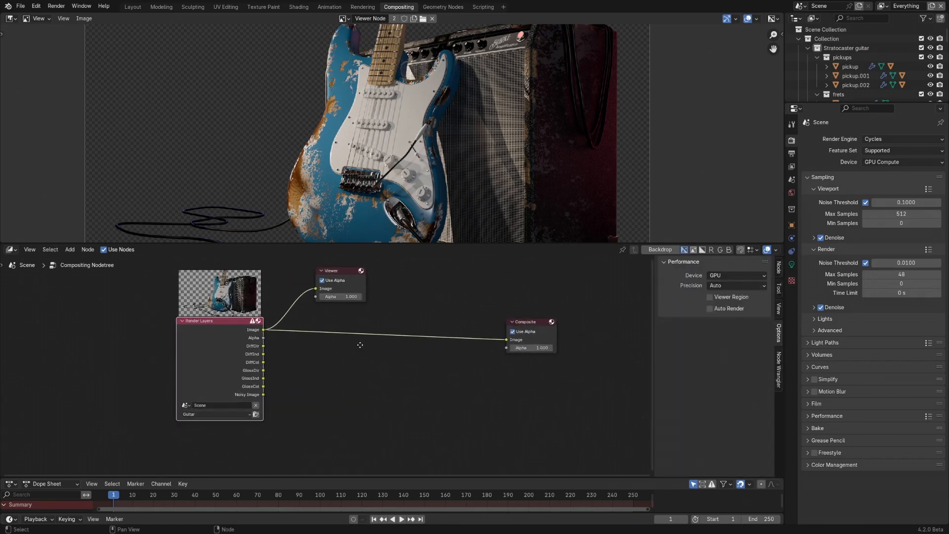
{"action": "left_click_drag", "start_coordinate": [399, 243], "coordinate": [399, 218]}
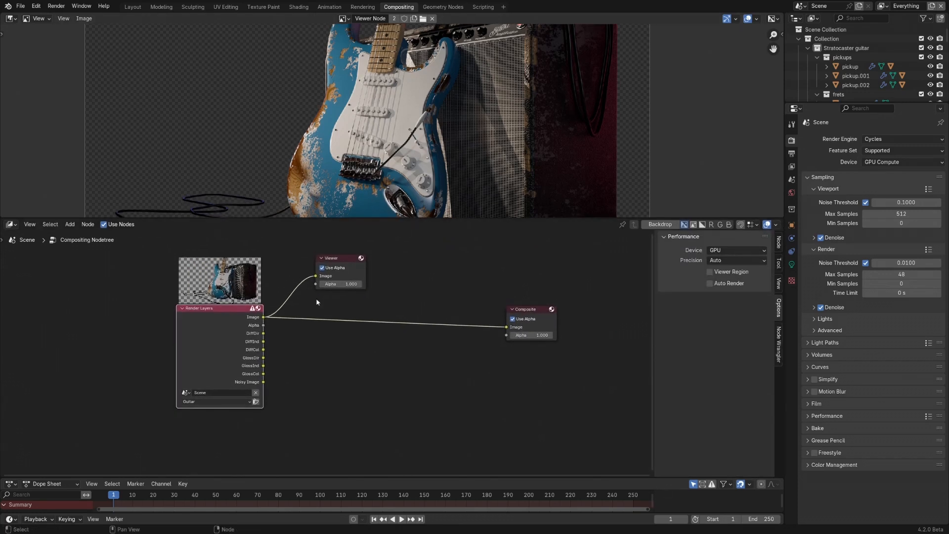
{"action": "scroll", "coordinate": [197, 349], "scroll_direction": "up", "scroll_amount": 2}
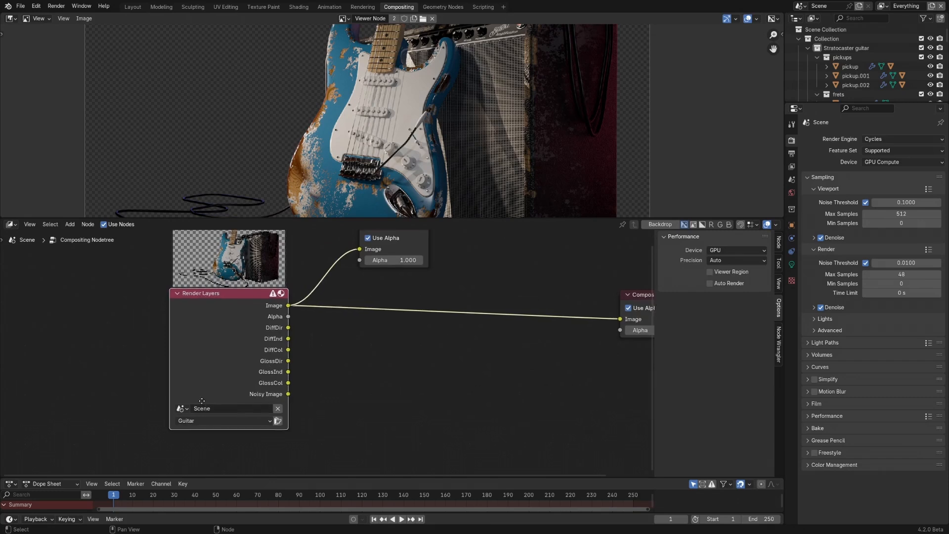
{"action": "middle_click_drag", "start_coordinate": [287, 312], "coordinate": [300, 275]}
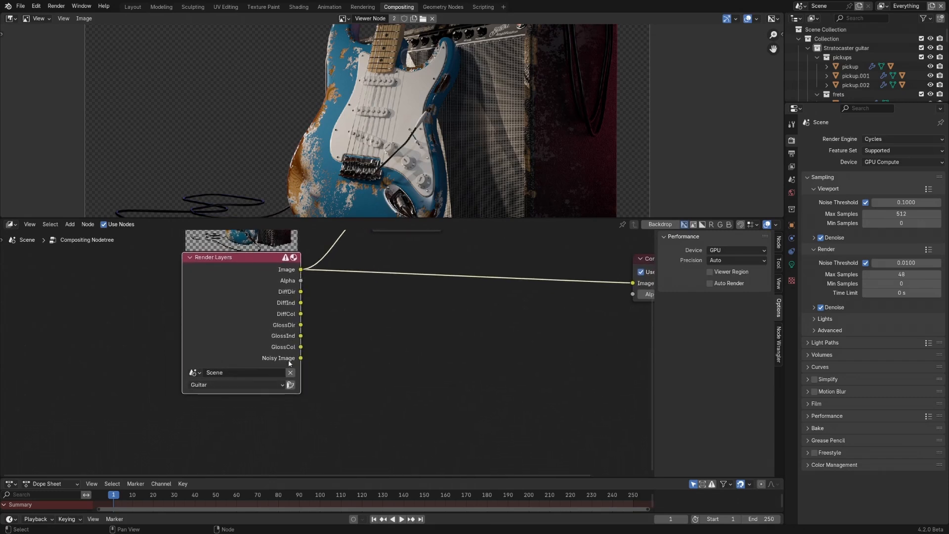
{"action": "middle_click_drag", "start_coordinate": [242, 319], "coordinate": [261, 322]}
{"action": "scroll", "coordinate": [238, 336], "scroll_direction": "down", "scroll_amount": 5}
{"action": "left_click_drag", "start_coordinate": [252, 290], "coordinate": [150, 293]}
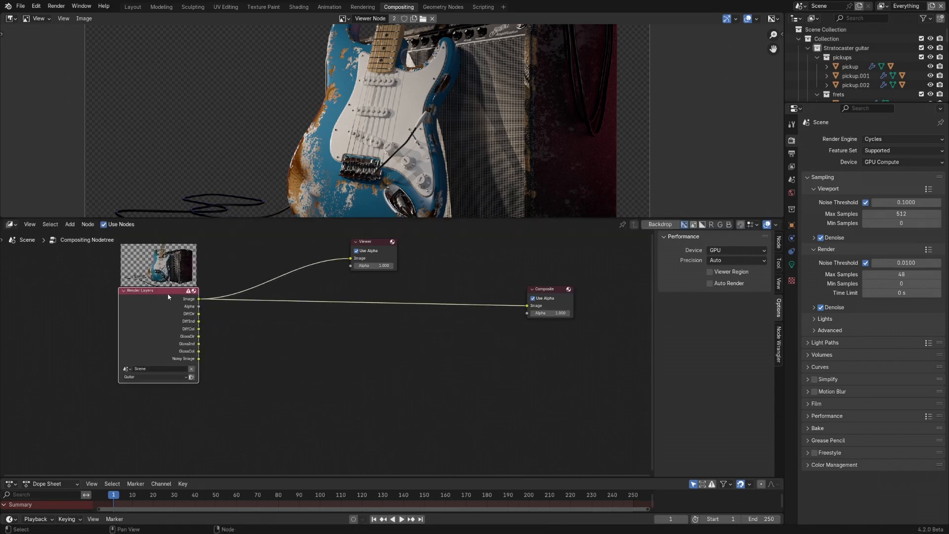
- Cycle the Viewer through the Guitar Render Layers node's diffuse, gloss and noisy passes, ending on the Image output
{"action": "middle_click_drag", "start_coordinate": [266, 311], "coordinate": [360, 291]}
{"action": "scroll", "coordinate": [266, 274], "scroll_direction": "up", "scroll_amount": 2}
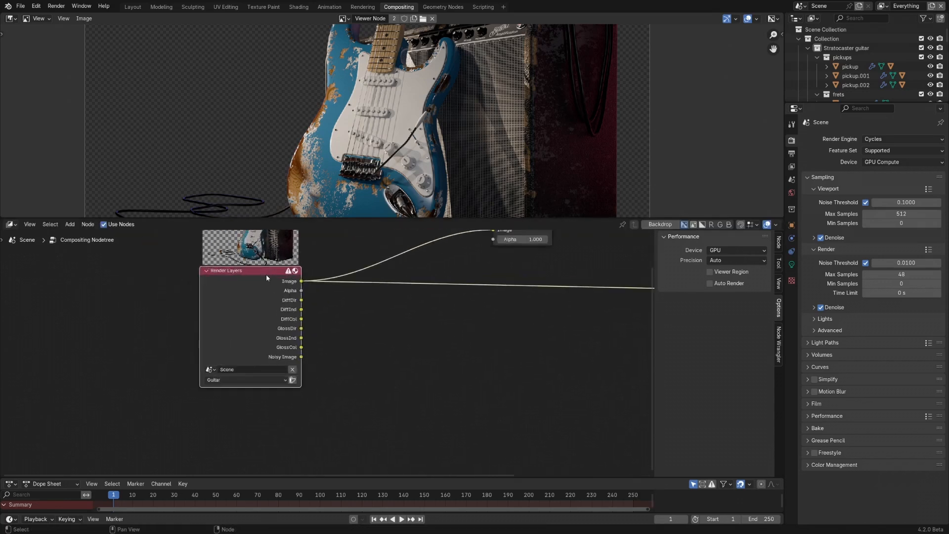
{"action": "left_click", "coordinate": [266, 273], "text": "ctrl+shift"}
{"action": "left_click", "coordinate": [266, 274], "text": "ctrl+shift"}
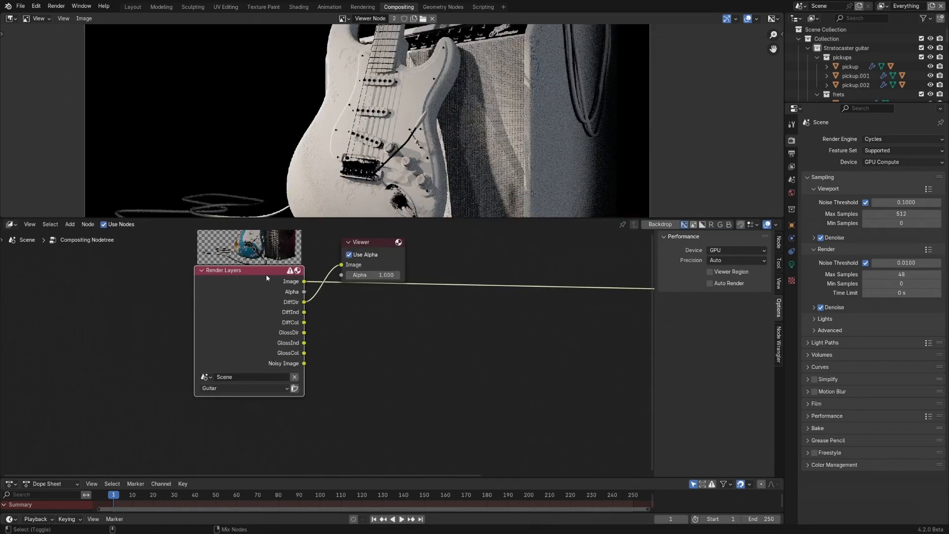
{"action": "left_click", "coordinate": [266, 274], "text": "ctrl+shift"}
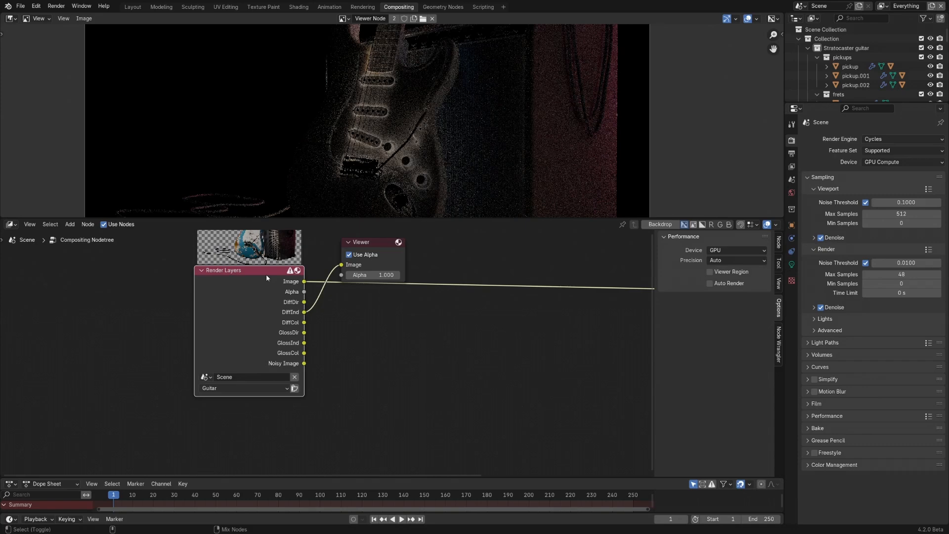
{"action": "left_click", "coordinate": [266, 275], "text": "ctrl+shift"}
{"action": "left_click", "coordinate": [266, 275], "text": "ctrl+shift"}
{"action": "left_click", "coordinate": [266, 274], "text": "ctrl+shift"}
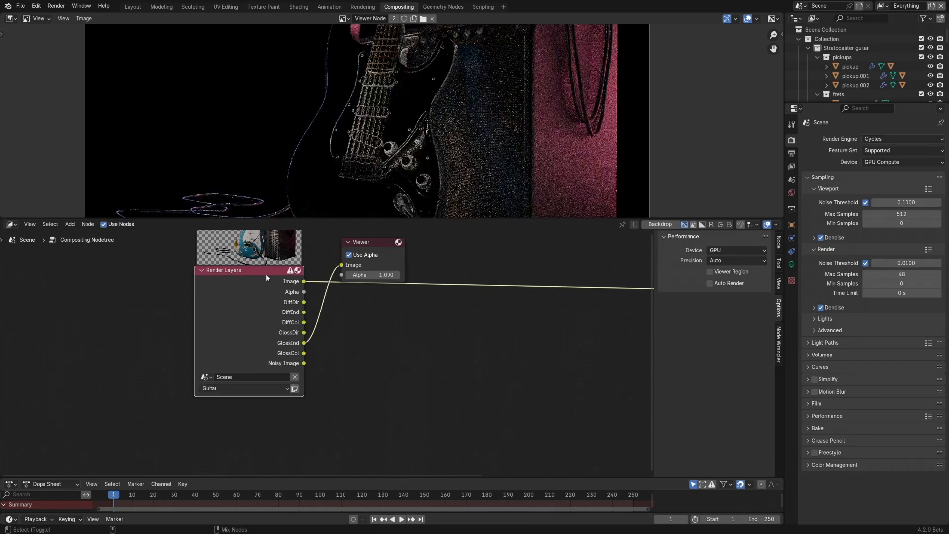
{"action": "left_click", "coordinate": [266, 274], "text": "ctrl+shift"}
{"action": "left_click", "coordinate": [266, 274], "text": "ctrl+shift"}
{"action": "left_click", "coordinate": [266, 274], "text": "ctrl+shift"}
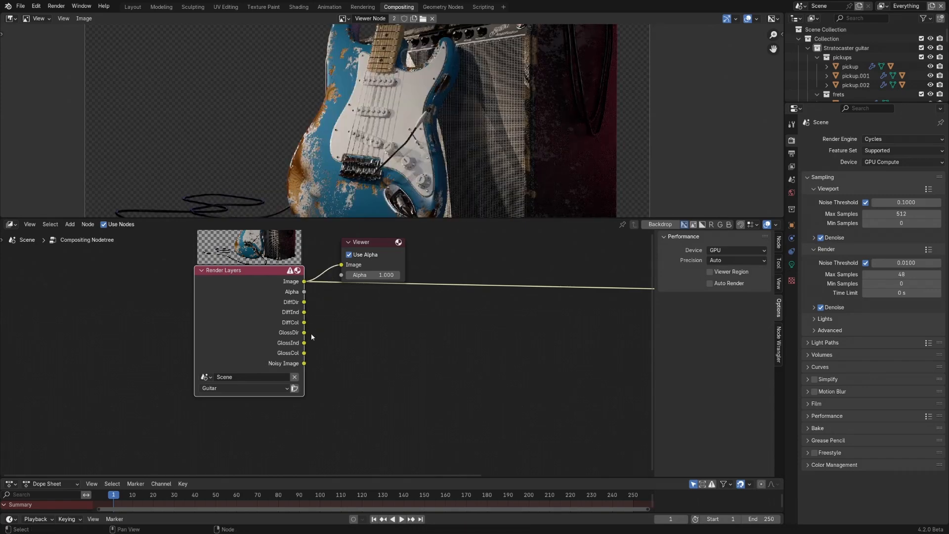
- Switch the Render Layers node from the Guitar layer to the Backdrop layer
{"action": "scroll", "coordinate": [310, 334], "scroll_direction": "down", "scroll_amount": 1}
{"action": "mouse_move", "coordinate": [297, 327]}
{"action": "middle_mouse_down"}
{"action": "mouse_move", "coordinate": [291, 291]}
{"action": "mouse_move", "coordinate": [303, 319]}
{"action": "mouse_move", "coordinate": [290, 319]}
{"action": "middle_mouse_up"}
{"action": "scroll", "coordinate": [285, 291], "scroll_direction": "down", "scroll_amount": 1}
{"action": "scroll", "coordinate": [291, 318], "scroll_direction": "down", "scroll_amount": 1}
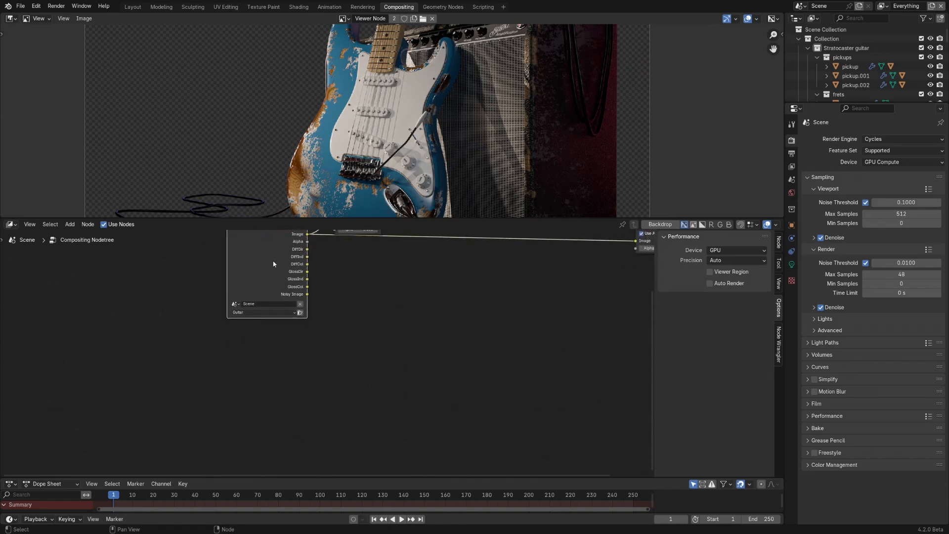
{"action": "left_click", "coordinate": [273, 340]}
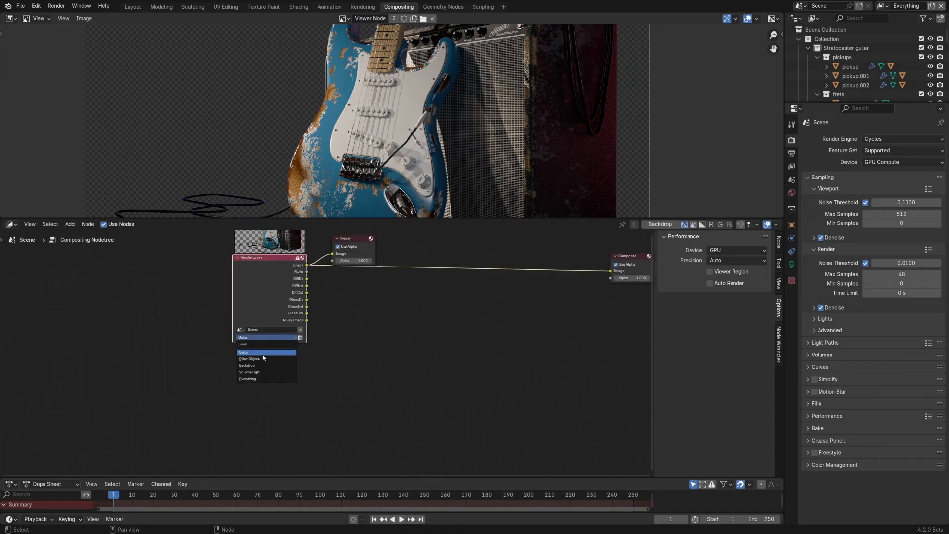
{"action": "left_click", "coordinate": [266, 360]}
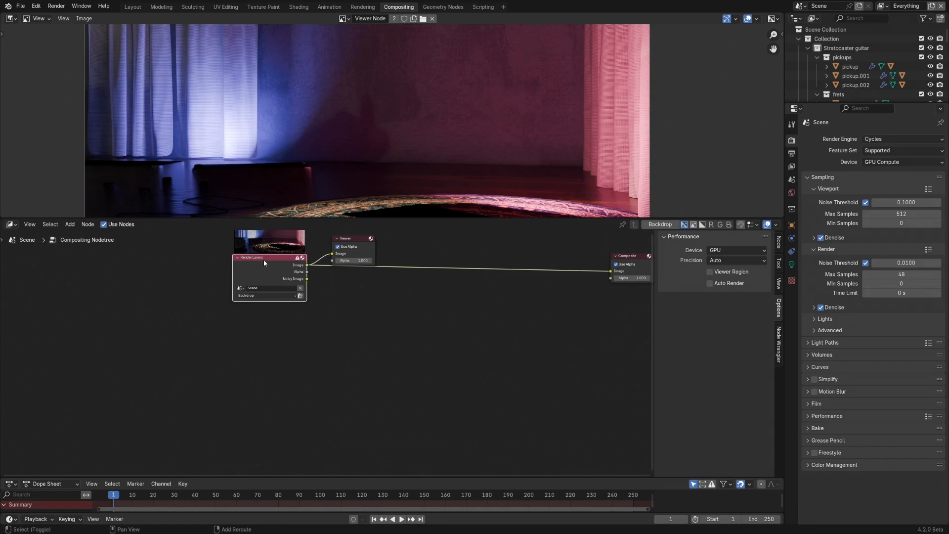
- Duplicate the Render Layers node below the Backdrop one, set its layer to Other Objects, and preview it in the Viewer
{"action": "key", "text": "shift+d"}
{"action": "left_click", "coordinate": [264, 360]}
{"action": "scroll", "coordinate": [265, 405], "scroll_direction": "up", "scroll_amount": 1}
{"action": "left_click", "coordinate": [265, 405]}
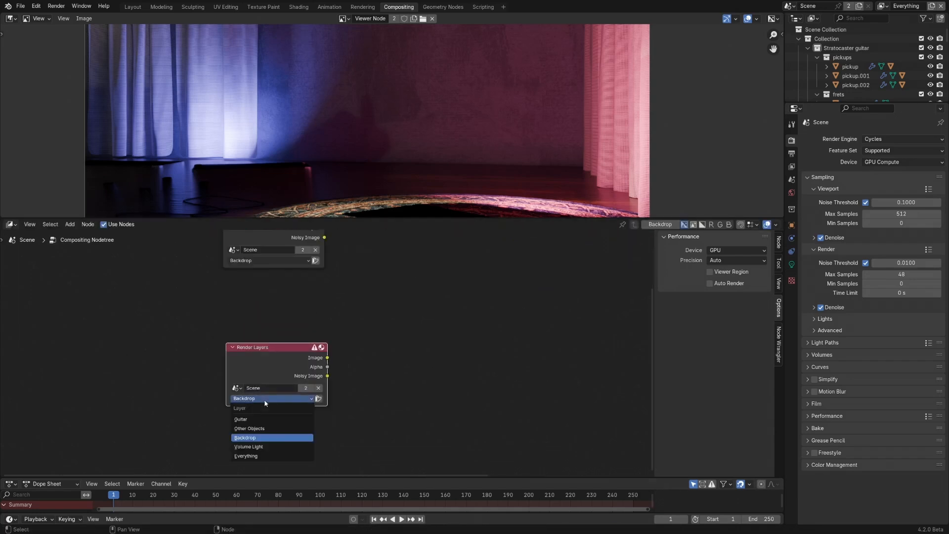
{"action": "left_click", "coordinate": [266, 431]}
{"action": "left_click", "coordinate": [293, 352], "text": "ctrl+shift"}
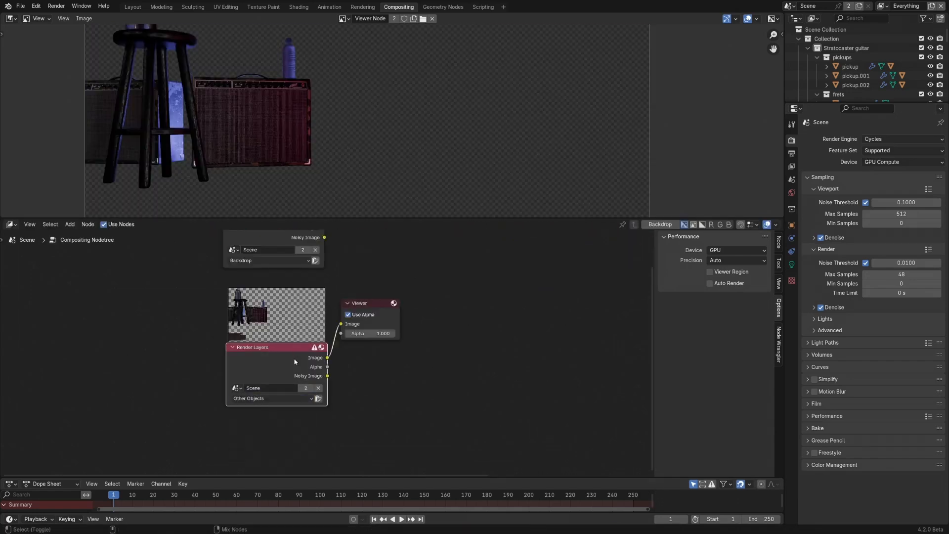
- Duplicate the Other Objects Render Layers node below itself and set the copy's layer to Guitar
{"action": "middle_click_drag", "start_coordinate": [292, 377], "coordinate": [287, 296]}
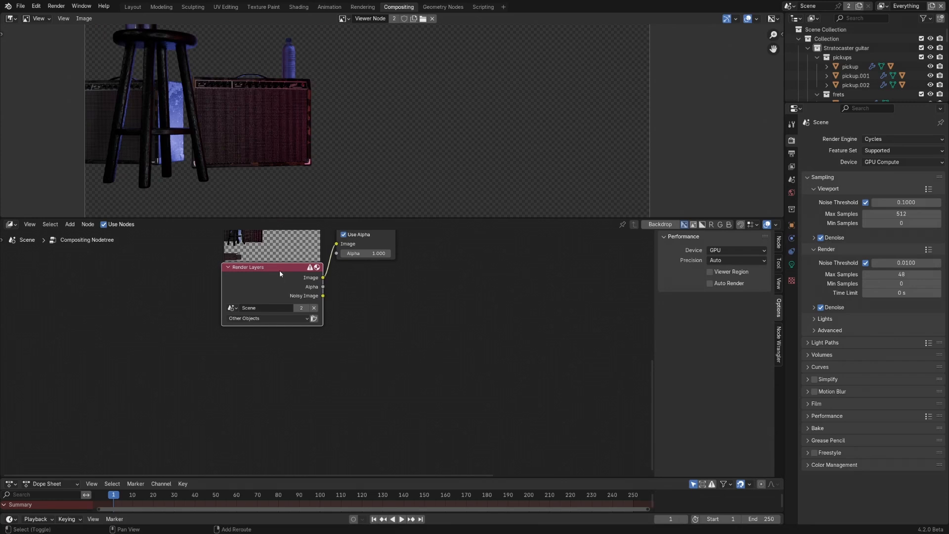
{"action": "key", "text": "shift+d"}
{"action": "left_click", "coordinate": [278, 407]}
{"action": "middle_click_drag", "start_coordinate": [278, 407], "coordinate": [274, 346]}
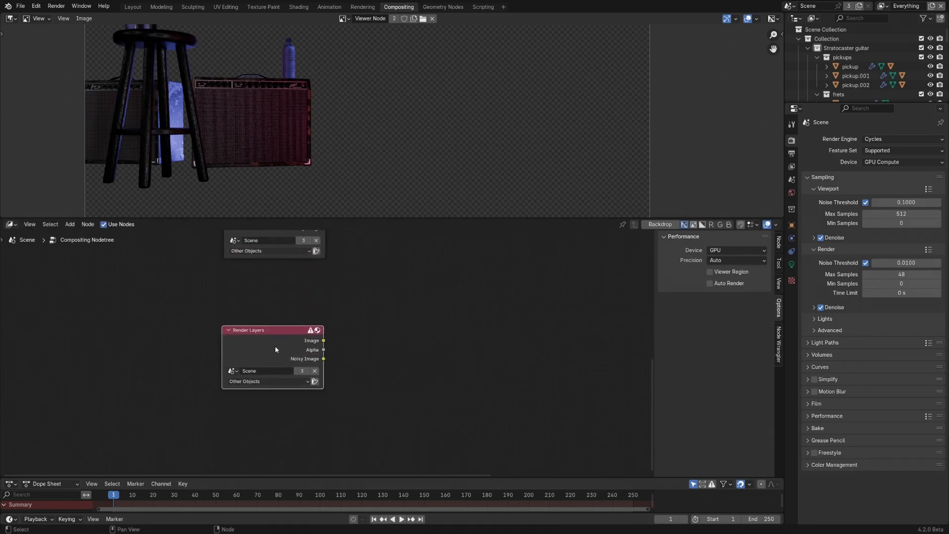
{"action": "scroll", "coordinate": [247, 376], "scroll_direction": "up", "scroll_amount": 1}
{"action": "left_click", "coordinate": [254, 382]}
{"action": "left_click", "coordinate": [251, 407]}
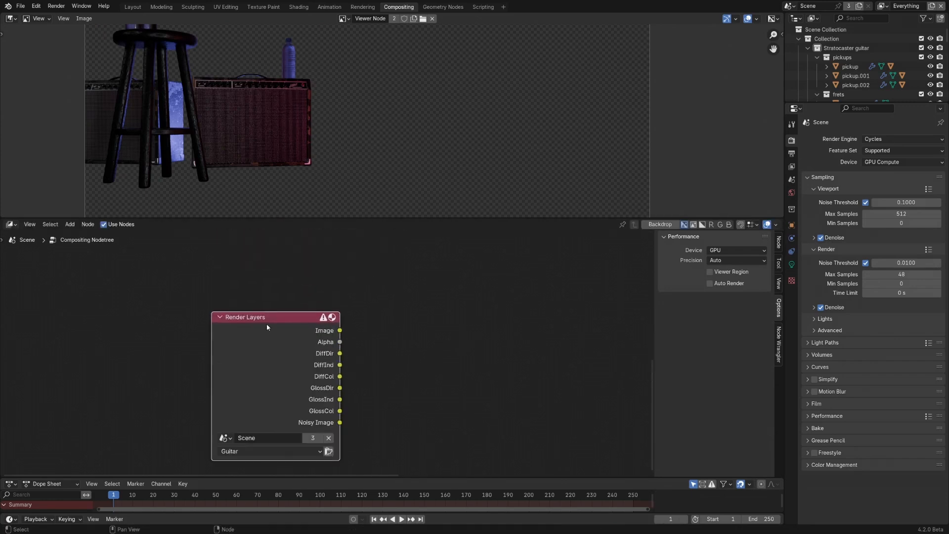
- Duplicate the Guitar Render Layers node below itself and set the copy's layer to Volume Light
{"action": "scroll", "coordinate": [266, 323], "scroll_direction": "down", "scroll_amount": 2}
{"action": "middle_click_drag", "start_coordinate": [286, 341], "coordinate": [285, 272]}
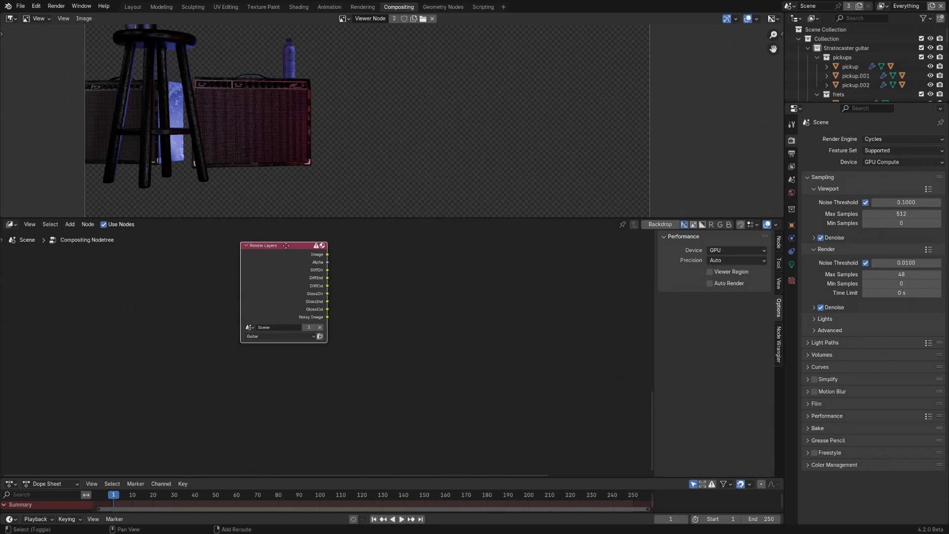
{"action": "key", "text": "shift+d"}
{"action": "left_click", "coordinate": [280, 423]}
{"action": "middle_click_drag", "start_coordinate": [280, 423], "coordinate": [280, 326]}
{"action": "scroll", "coordinate": [273, 376], "scroll_direction": "up", "scroll_amount": 2}
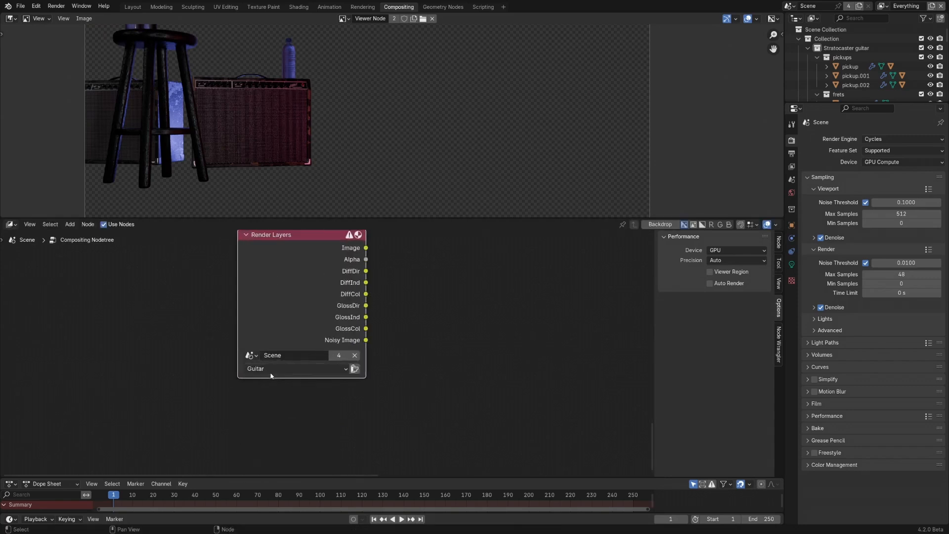
{"action": "left_click", "coordinate": [267, 369]}
{"action": "left_click", "coordinate": [269, 429]}
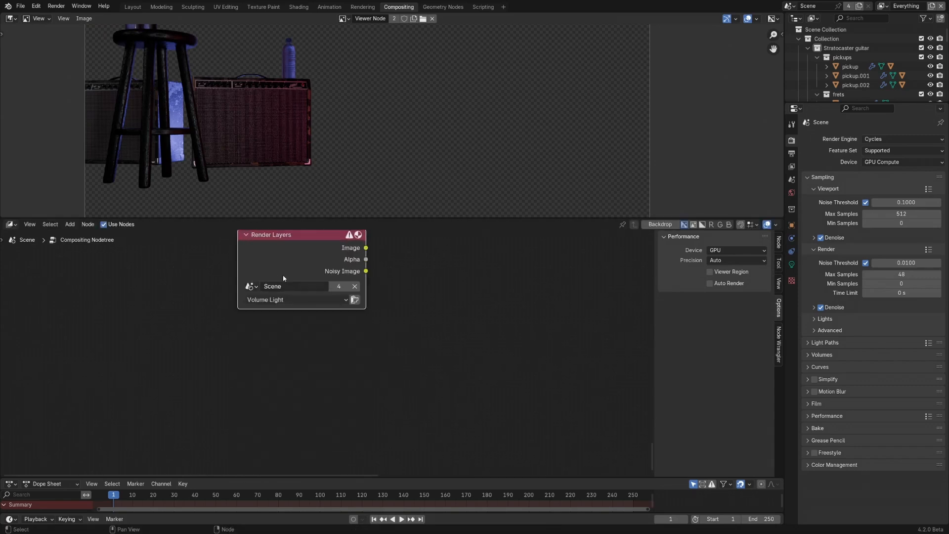
- Preview the Volume Light, Guitar and Backdrop Render Layers nodes one after another in the Viewer
{"action": "left_click", "coordinate": [296, 232], "text": "ctrl+shift"}
{"action": "scroll", "coordinate": [317, 336], "scroll_direction": "down", "scroll_amount": 1}
{"action": "mouse_move", "coordinate": [326, 328]}
{"action": "middle_mouse_down"}
{"action": "mouse_move", "coordinate": [296, 408]}
{"action": "mouse_move", "coordinate": [315, 379]}
{"action": "middle_mouse_up"}
{"action": "middle_click_drag", "start_coordinate": [315, 309], "coordinate": [315, 395]}
{"action": "left_click", "coordinate": [259, 294], "text": "ctrl+shift"}
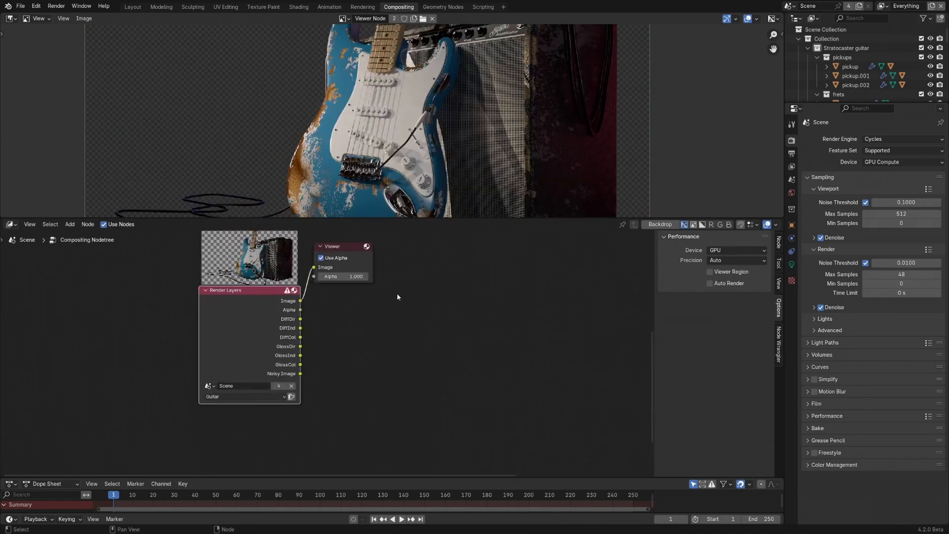
{"action": "middle_click_drag", "start_coordinate": [397, 293], "coordinate": [370, 413]}
{"action": "middle_click_drag", "start_coordinate": [348, 286], "coordinate": [343, 380]}
{"action": "middle_click_drag", "start_coordinate": [319, 315], "coordinate": [317, 378]}
{"action": "left_click", "coordinate": [228, 315], "text": "ctrl+shift"}
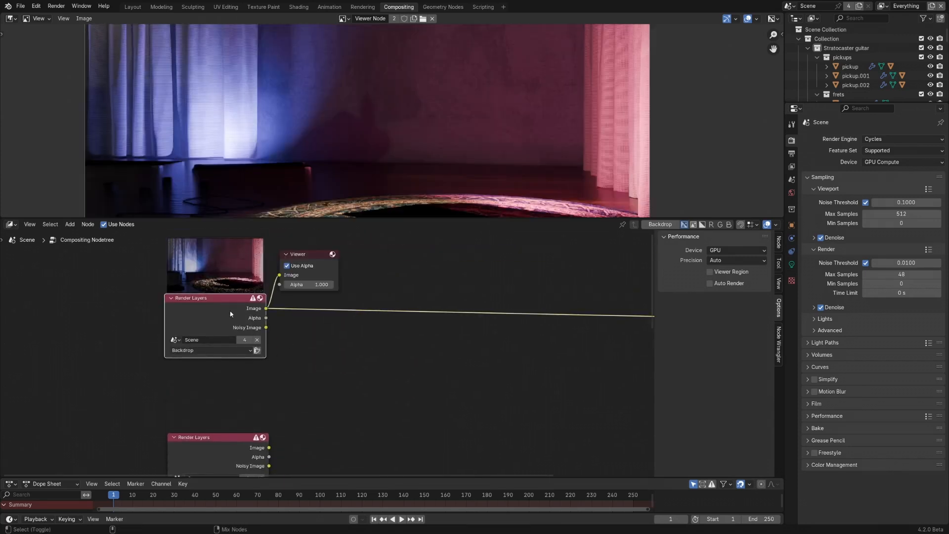
- Insert an Alpha Over node on the link between the Backdrop Render Layers and Composite nodes, and preview it in the Viewer
{"action": "key", "text": "shift+a"}
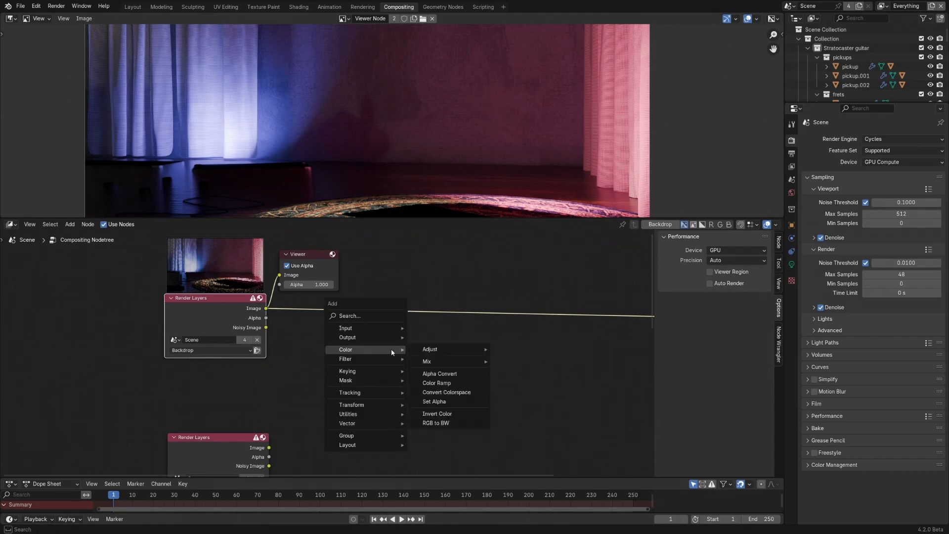
{"action": "mouse_move", "coordinate": [429, 352]}
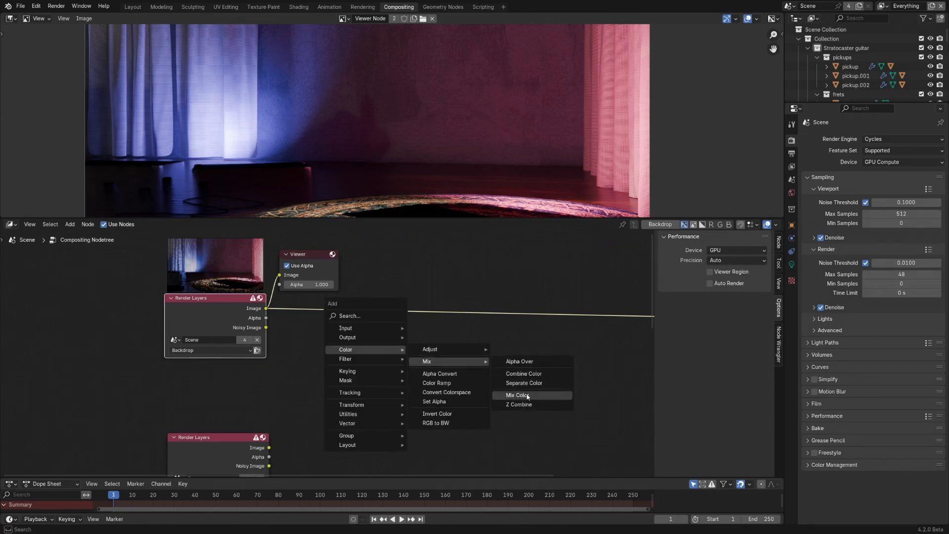
{"action": "left_click", "coordinate": [520, 363]}
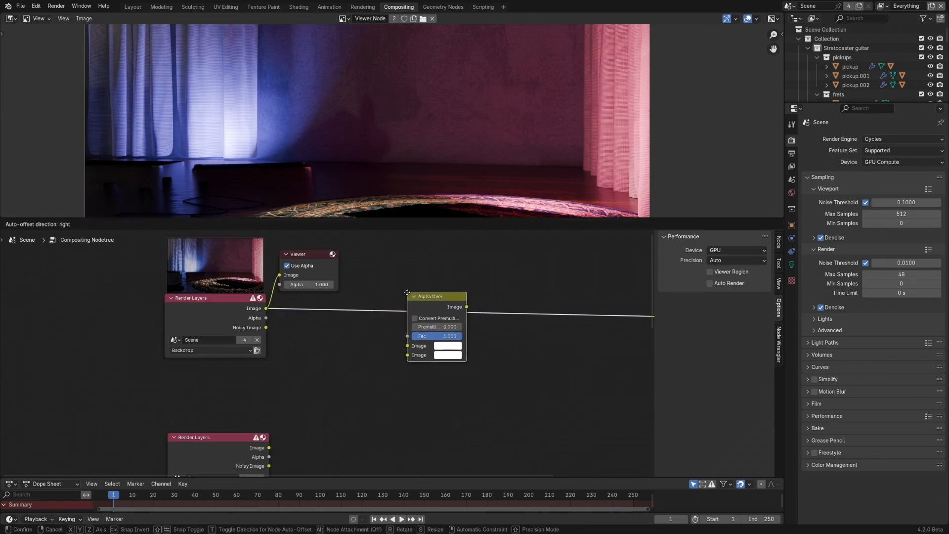
{"action": "left_click", "coordinate": [407, 289]}
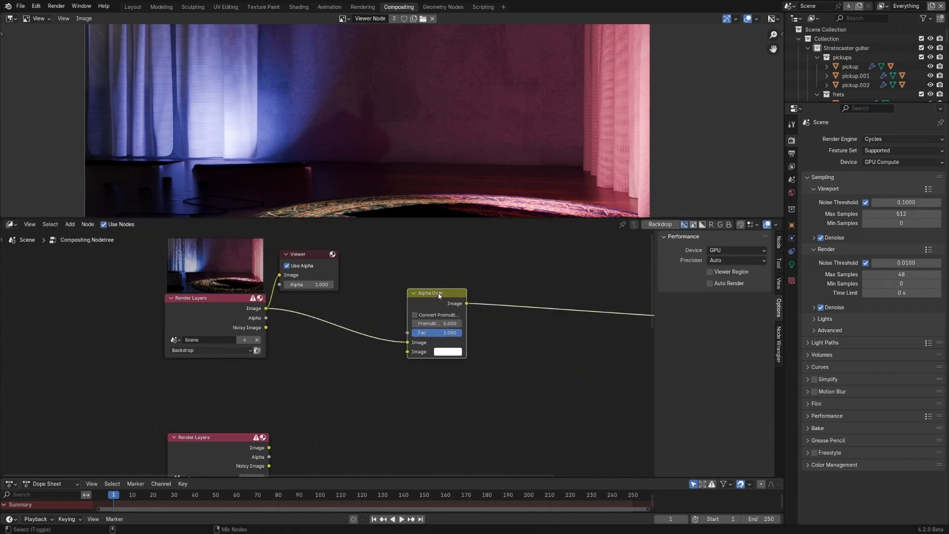
{"action": "left_click", "coordinate": [464, 343], "text": "ctrl+shift"}
{"action": "middle_click_drag", "start_coordinate": [465, 343], "coordinate": [429, 339]}
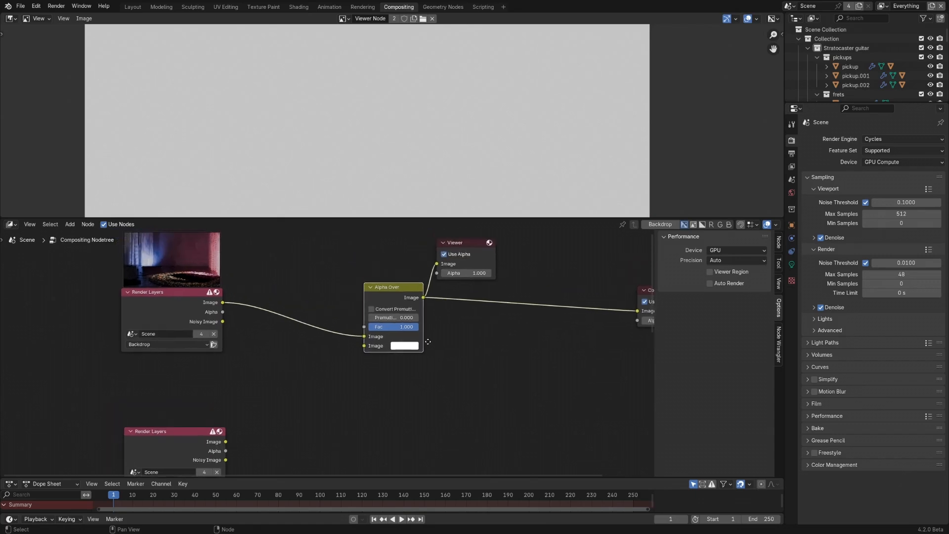
- Examine the colour and alpha settings of the Alpha Over node's second Image input
{"action": "scroll", "coordinate": [351, 341], "scroll_direction": "up", "scroll_amount": 2}
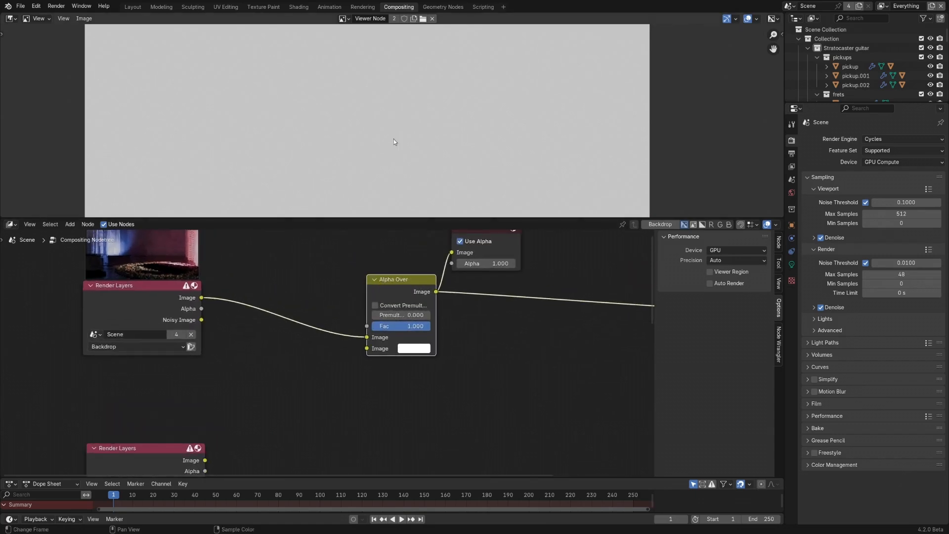
{"action": "left_click", "coordinate": [410, 349]}
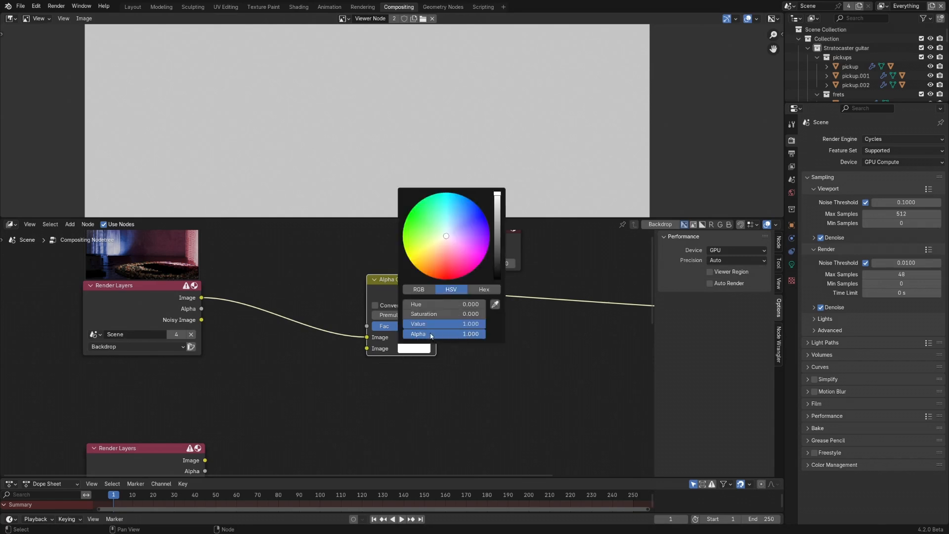
{"action": "middle_click_drag", "start_coordinate": [388, 375], "coordinate": [419, 388]}
{"action": "scroll", "coordinate": [352, 368], "scroll_direction": "down", "scroll_amount": 2}
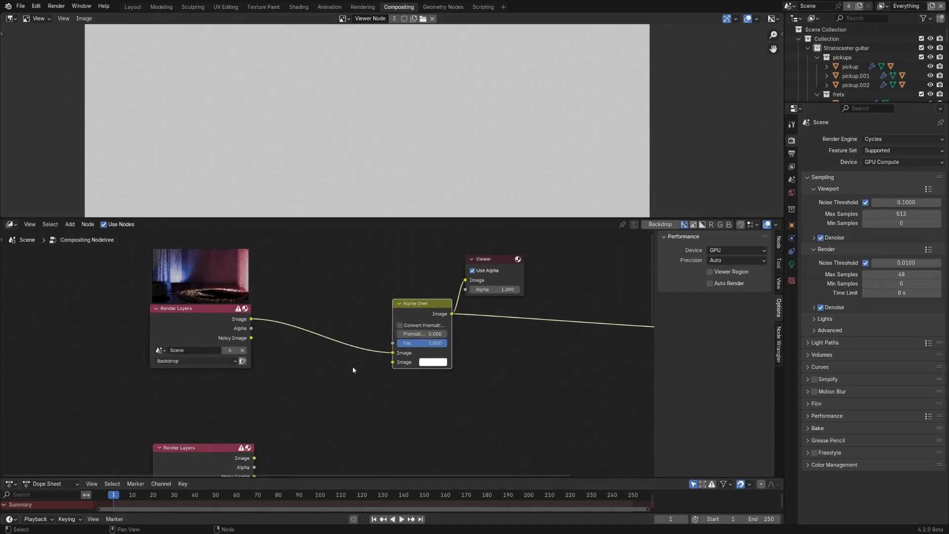
- Connect the Other Objects node's Image output to the second Image input of the Alpha Over node
{"action": "middle_click_drag", "start_coordinate": [337, 385], "coordinate": [358, 324]}
{"action": "left_click_drag", "start_coordinate": [275, 397], "coordinate": [413, 300]}
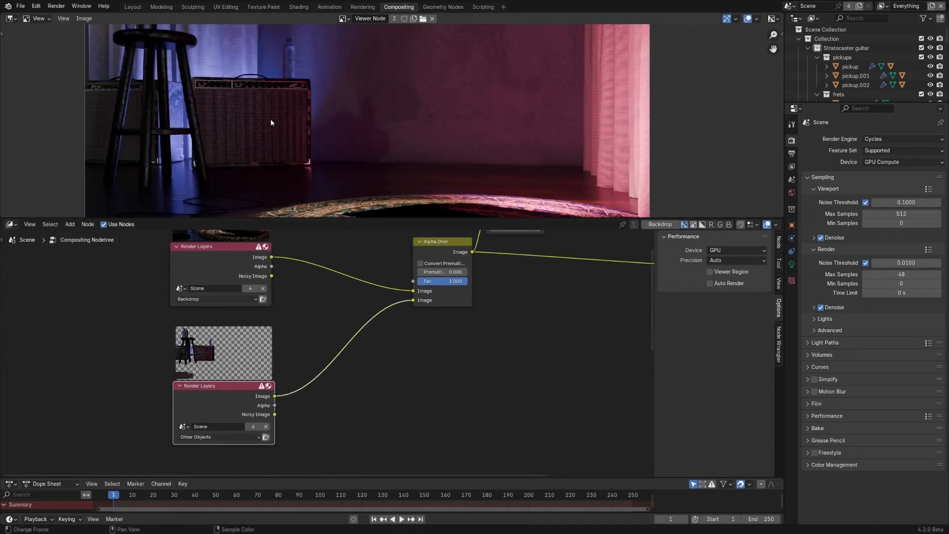
{"action": "middle_click_drag", "start_coordinate": [271, 120], "coordinate": [311, 165]}
{"action": "scroll", "coordinate": [298, 124], "scroll_direction": "up", "scroll_amount": 2}
{"action": "scroll", "coordinate": [304, 145], "scroll_direction": "down", "scroll_amount": 1}
- Toggle muting of the Alpha Over node repeatedly to compare the preview with and without the Other Objects layer, leaving it unmuted
{"action": "middle_click_drag", "start_coordinate": [363, 315], "coordinate": [322, 384]}
{"action": "scroll", "coordinate": [401, 333], "scroll_direction": "up", "scroll_amount": 1}
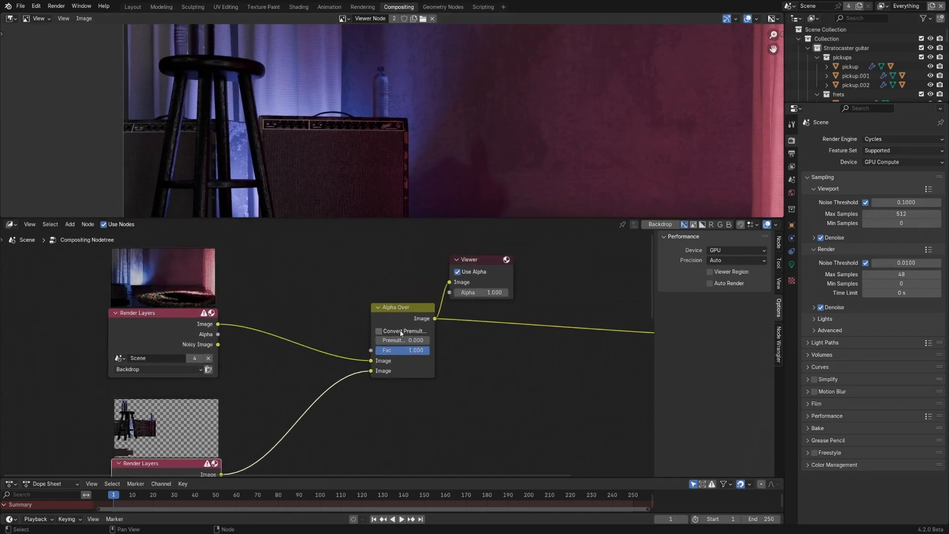
{"action": "left_click", "coordinate": [406, 311]}
{"action": "key", "text": "m"}
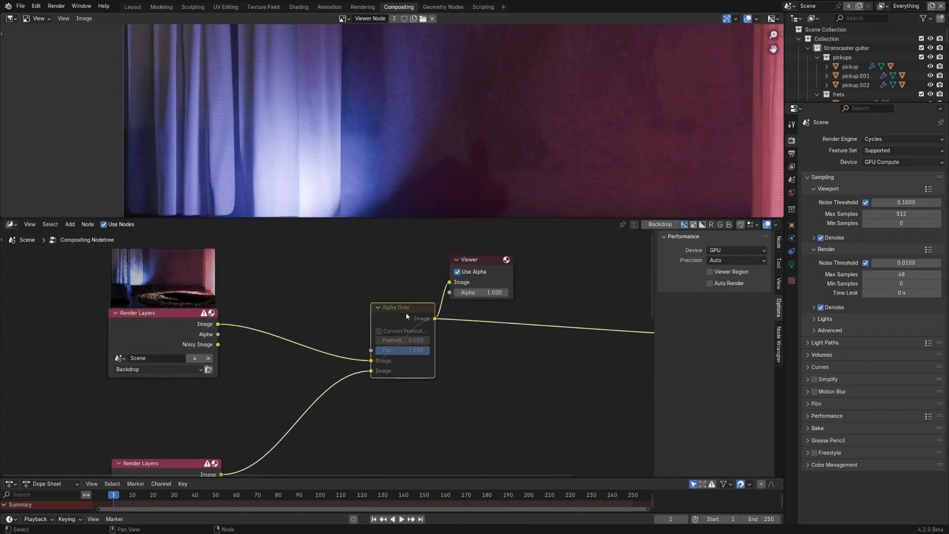
{"action": "key", "text": "m"}
{"action": "key", "text": "m"}
{"action": "key", "text": "m"}
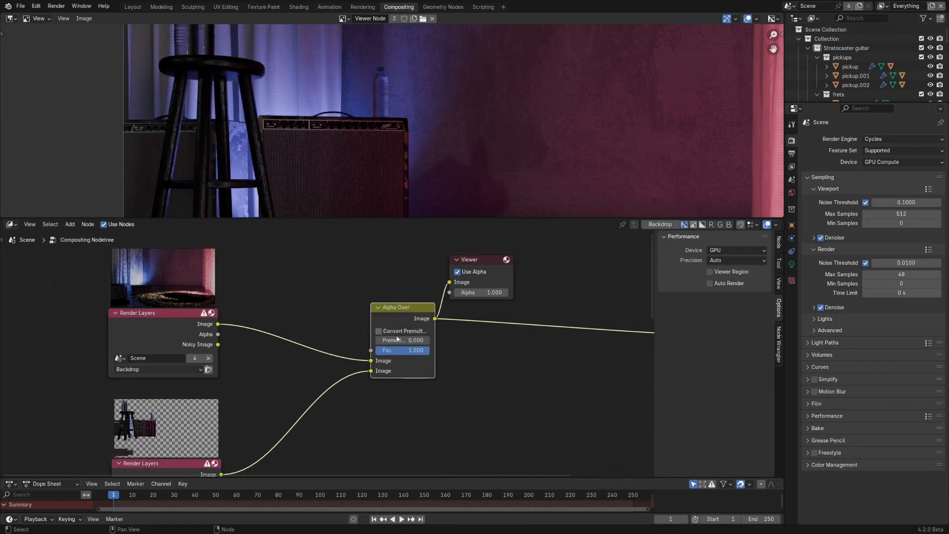
{"action": "scroll", "coordinate": [411, 330], "scroll_direction": "up", "scroll_amount": 2}
{"action": "key", "text": "m"}
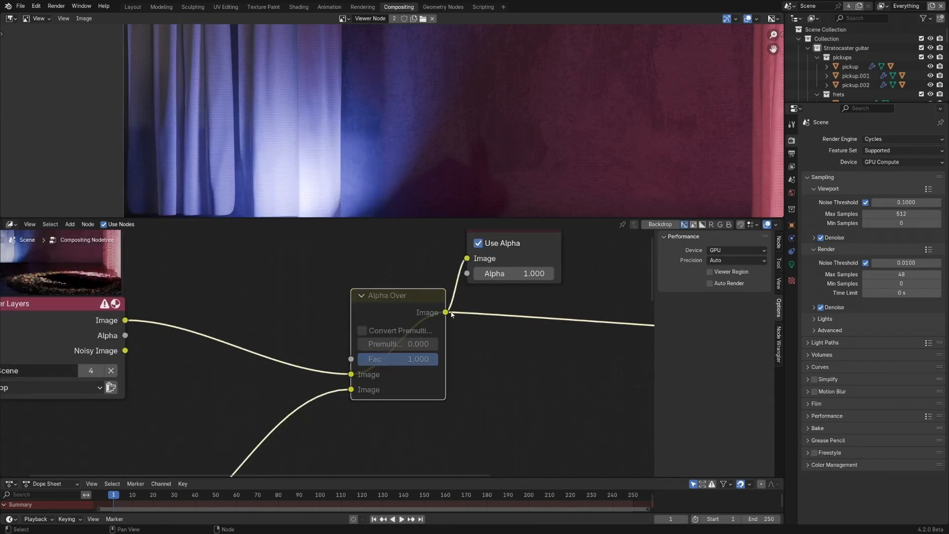
{"action": "key", "text": "m"}
- Move the Alpha Over node slightly closer to the Backdrop and Other Objects Render Layers nodes
{"action": "scroll", "coordinate": [391, 336], "scroll_direction": "down", "scroll_amount": 3}
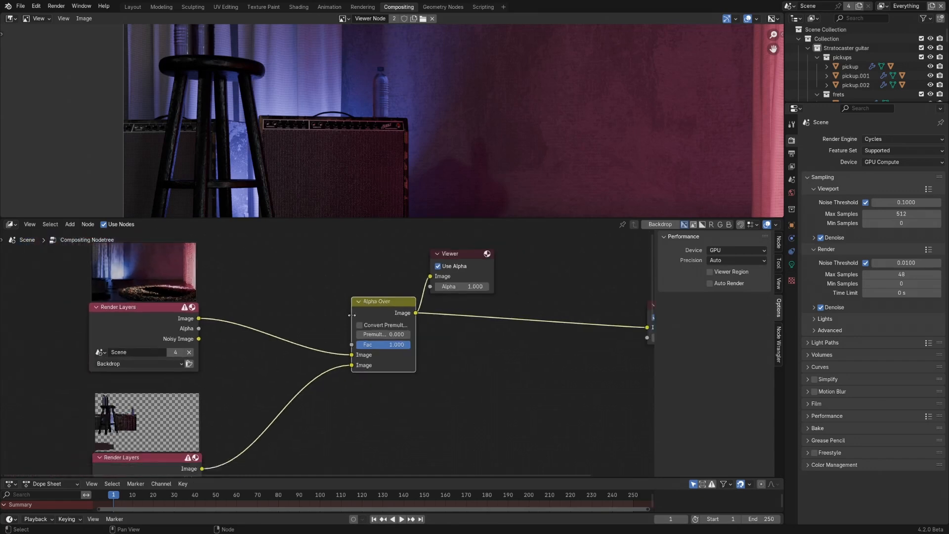
{"action": "scroll", "coordinate": [375, 152], "scroll_direction": "down", "scroll_amount": 2}
{"action": "middle_click_drag", "start_coordinate": [372, 158], "coordinate": [326, 142]}
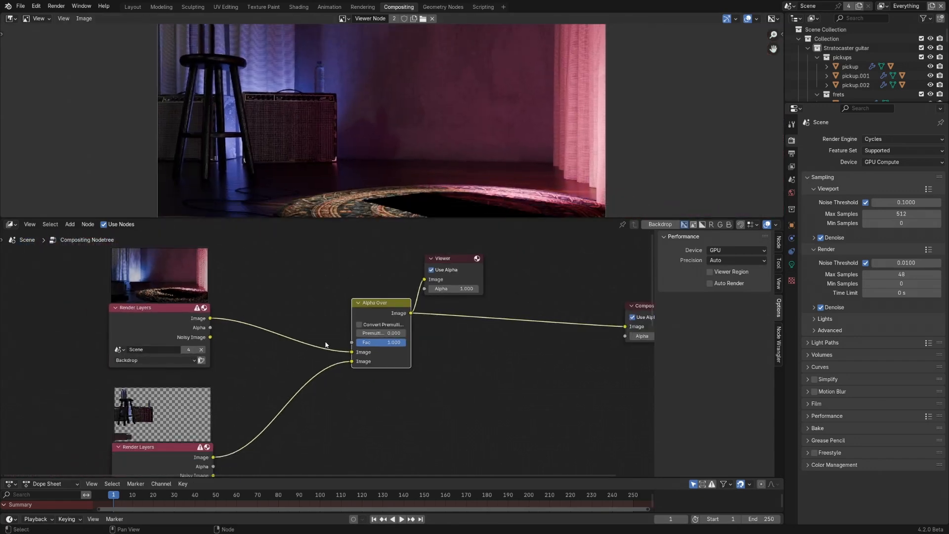
{"action": "scroll", "coordinate": [331, 358], "scroll_direction": "down", "scroll_amount": 2}
{"action": "middle_click_drag", "start_coordinate": [337, 371], "coordinate": [321, 358]}
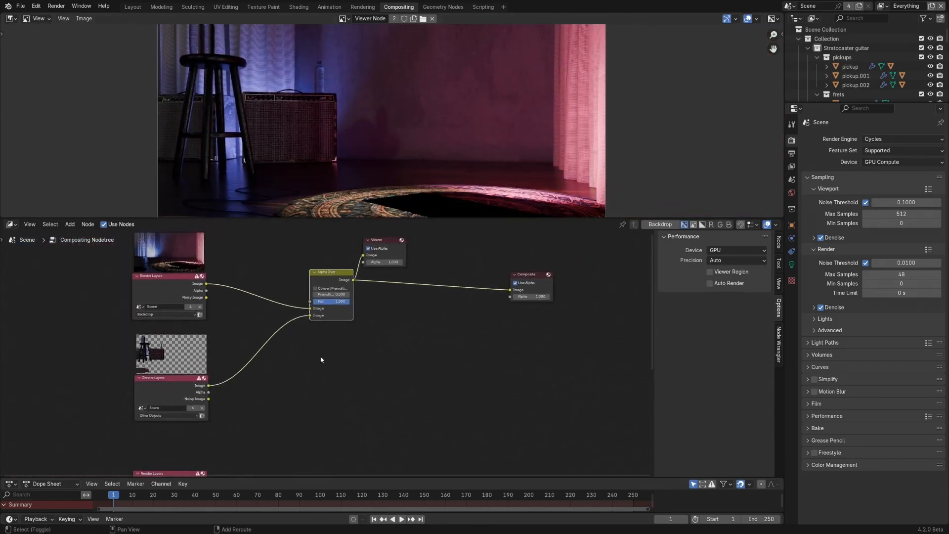
{"action": "left_click_drag", "start_coordinate": [335, 273], "coordinate": [311, 274]}
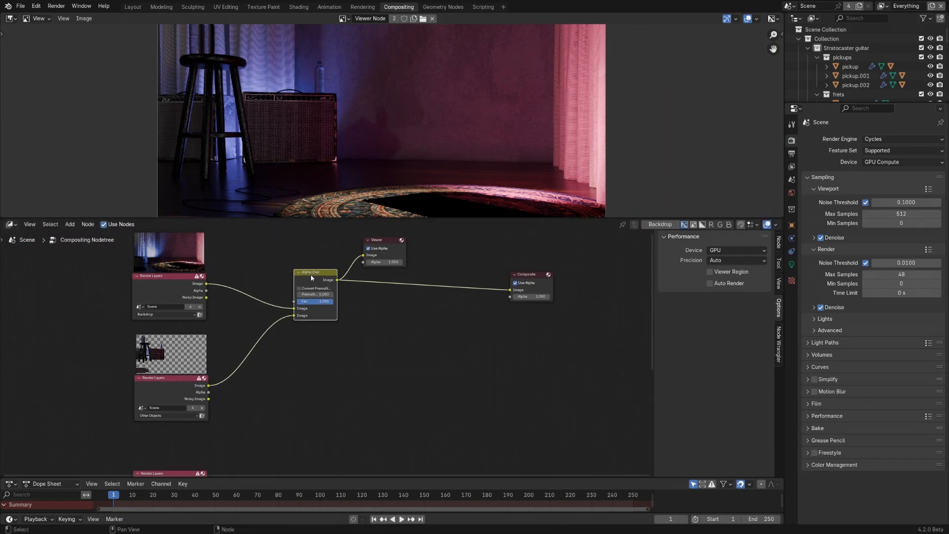
- Duplicate the Alpha Over node and connect the first Alpha Over's Image output to the duplicate's first Image input
{"action": "key", "text": "shift+d"}
{"action": "middle_click_drag", "start_coordinate": [271, 398], "coordinate": [259, 343]}
{"action": "middle_click_drag", "start_coordinate": [251, 299], "coordinate": [241, 356]}
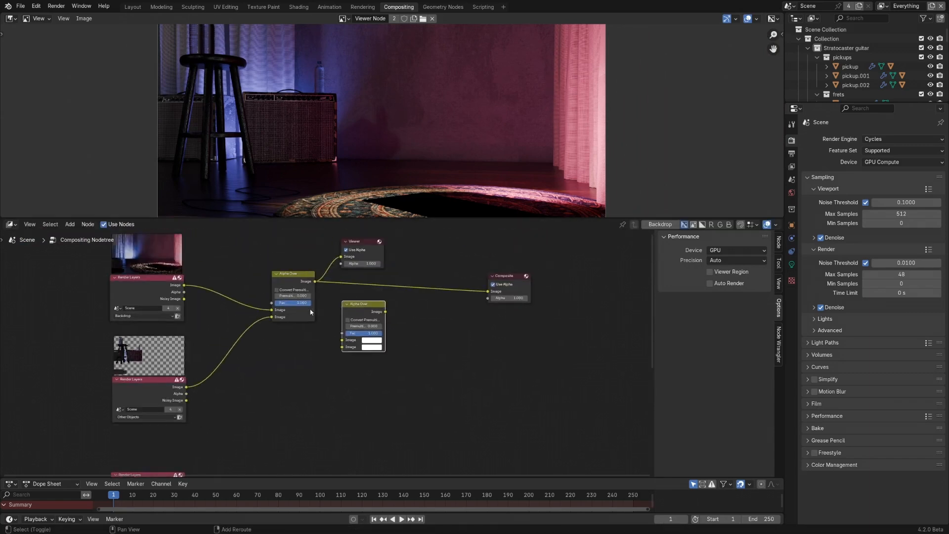
{"action": "left_click_drag", "start_coordinate": [316, 283], "coordinate": [340, 343]}
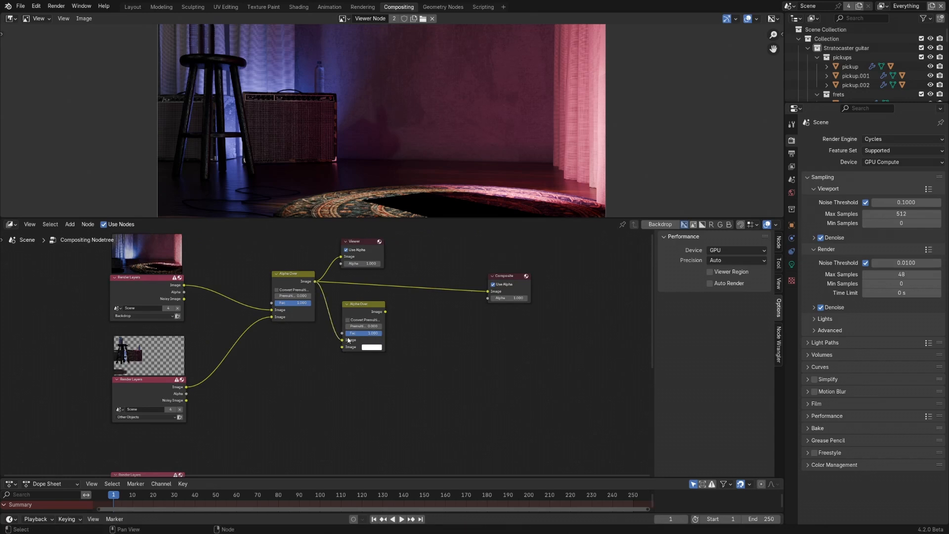
{"action": "scroll", "coordinate": [341, 343], "scroll_direction": "up", "scroll_amount": 3}
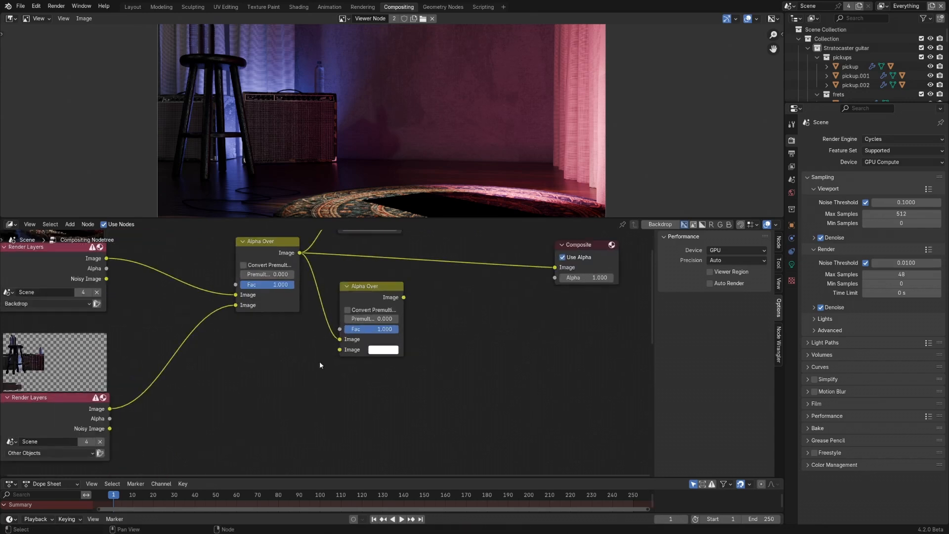
- Preview the second Alpha Over node in the Viewer and connect the Guitar layer's Image output to its second Image input
{"action": "left_click", "coordinate": [376, 289], "text": "ctrl+shift"}
{"action": "scroll", "coordinate": [304, 352], "scroll_direction": "down", "scroll_amount": 2}
{"action": "middle_click_drag", "start_coordinate": [275, 376], "coordinate": [338, 303]}
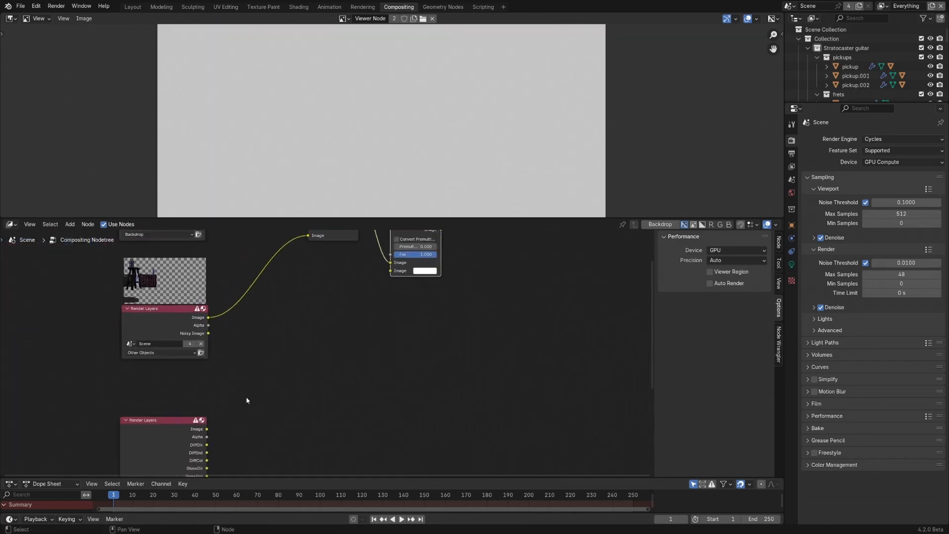
{"action": "left_click_drag", "start_coordinate": [207, 430], "coordinate": [391, 274]}
- Move the Viewer node aside and insert the second Alpha Over node into the link between the first Alpha Over and Composite
{"action": "middle_click_drag", "start_coordinate": [410, 312], "coordinate": [385, 397], "text": "shift"}
{"action": "left_click_drag", "start_coordinate": [449, 271], "coordinate": [502, 248]}
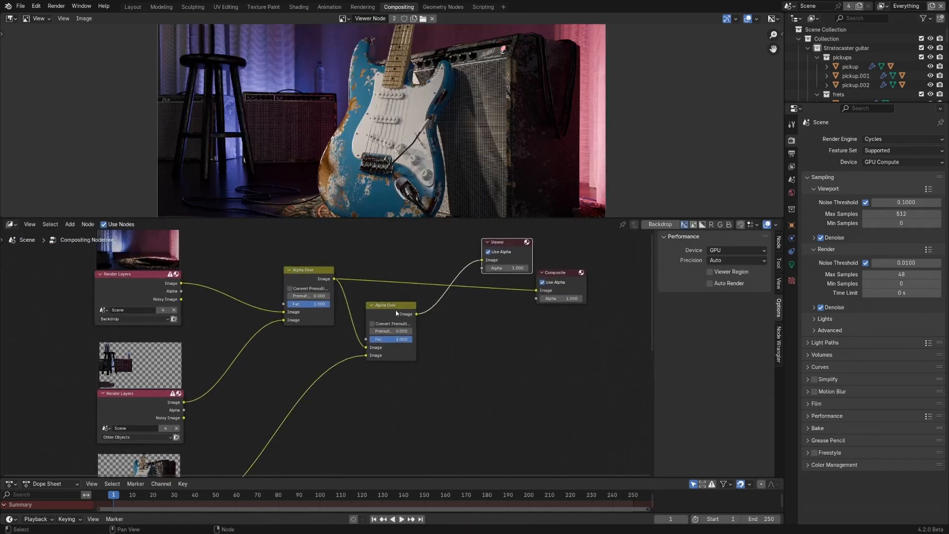
{"action": "left_click_drag", "start_coordinate": [398, 312], "coordinate": [390, 284]}
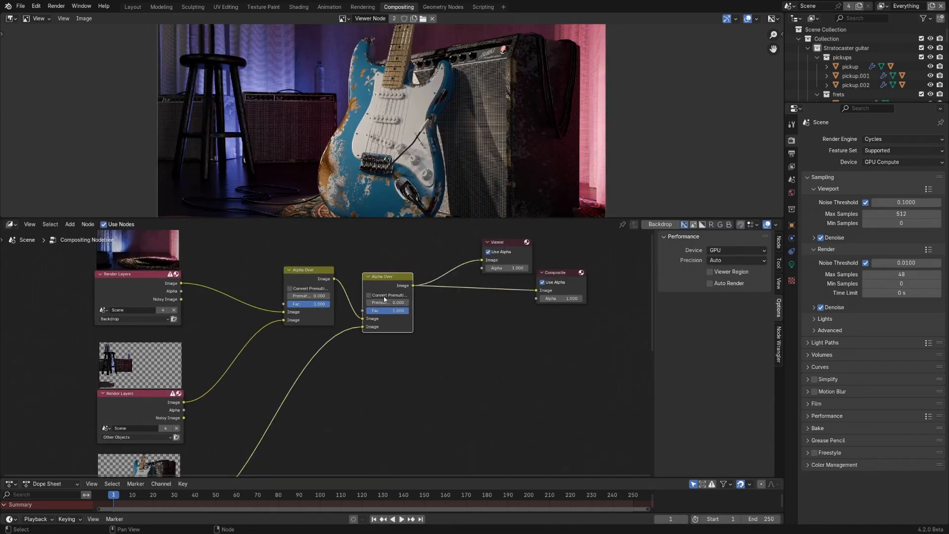
- Add a Mix color node between the second Alpha Over and Composite nodes and preview it in the Viewer
{"action": "scroll", "coordinate": [297, 423], "scroll_direction": "down", "scroll_amount": 3}
{"action": "middle_click_drag", "start_coordinate": [296, 425], "coordinate": [270, 368], "text": "shift"}
{"action": "key", "text": "shift+a"}
{"action": "mouse_move", "coordinate": [325, 358]}
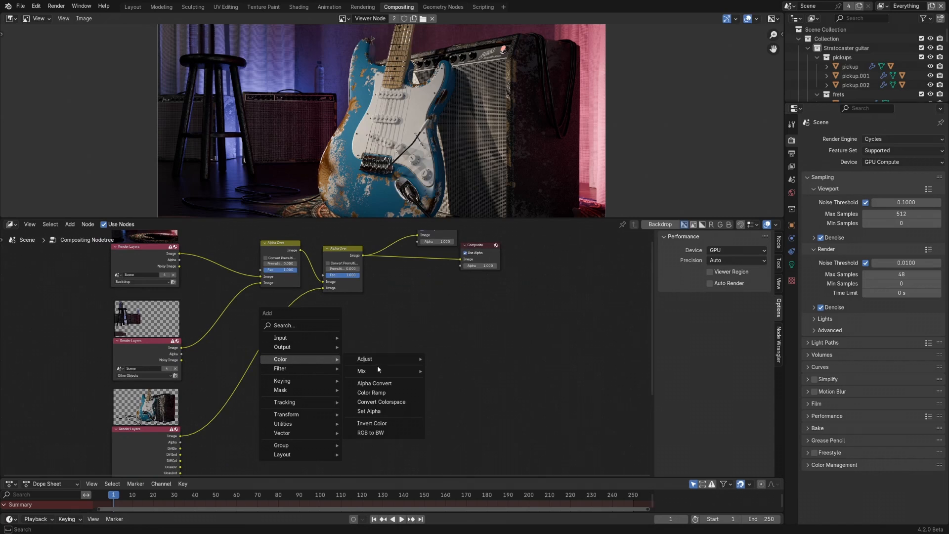
{"action": "mouse_move", "coordinate": [379, 375]}
{"action": "left_click", "coordinate": [452, 404]}
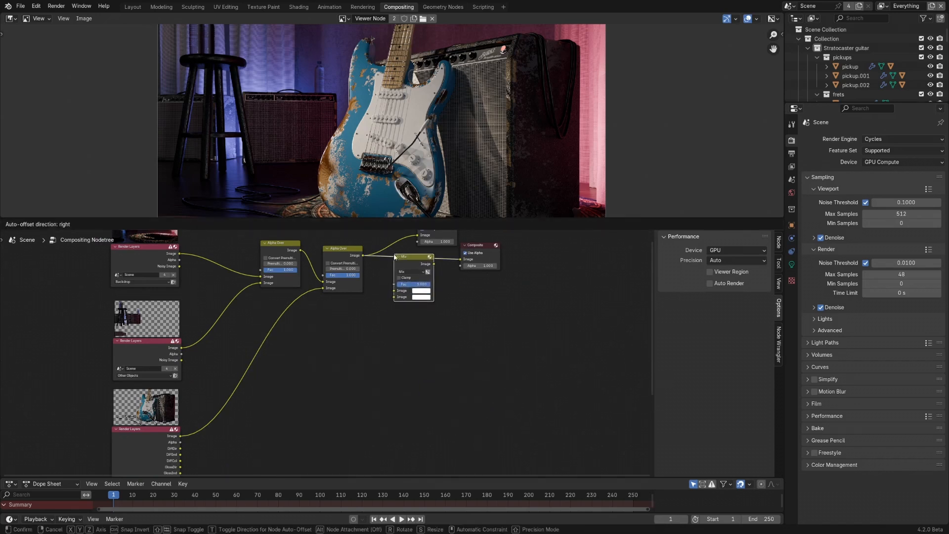
{"action": "left_click", "coordinate": [413, 262]}
{"action": "left_click", "coordinate": [414, 263], "text": "ctrl+shift"}
- Connect the Volume Light layer's Image output to the second Image input of the Mix node
{"action": "middle_click_drag", "start_coordinate": [316, 399], "coordinate": [323, 367], "text": "shift"}
{"action": "scroll", "coordinate": [321, 367], "scroll_direction": "down", "scroll_amount": 3}
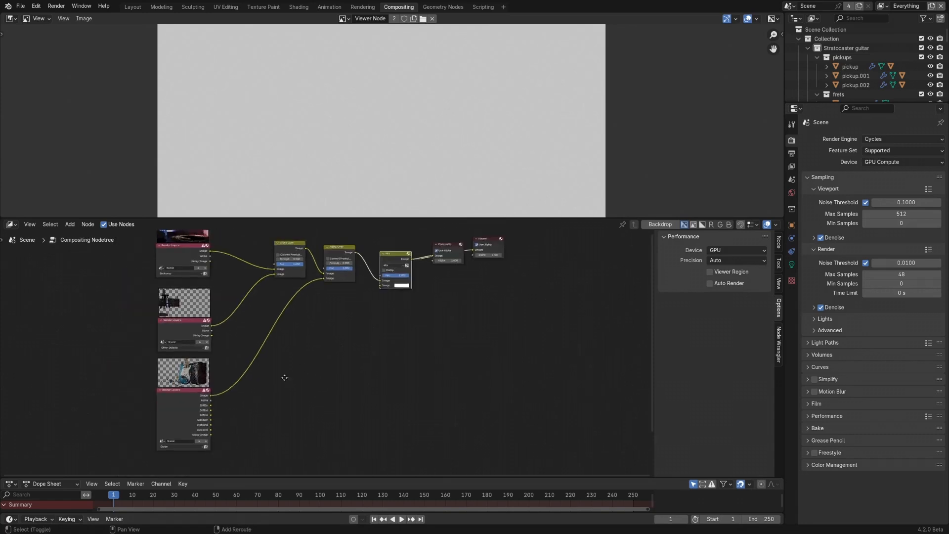
{"action": "middle_click_drag", "start_coordinate": [210, 473], "coordinate": [214, 382], "text": "shift"}
{"action": "scroll", "coordinate": [220, 413], "scroll_direction": "up", "scroll_amount": 2}
{"action": "left_click_drag", "start_coordinate": [216, 407], "coordinate": [467, 300]}
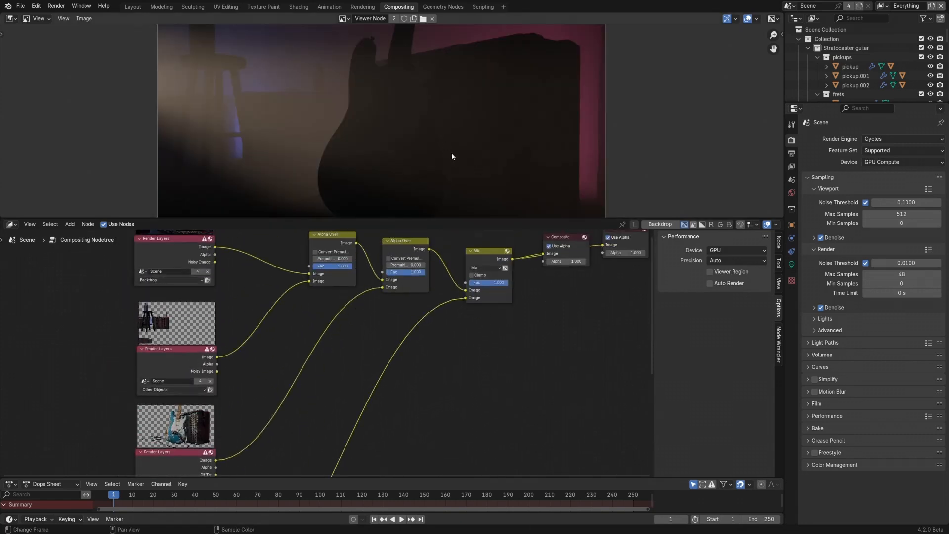
- Set the Mix node's blending mode to Add and enlarge the image preview area
{"action": "middle_click_drag", "start_coordinate": [501, 284], "coordinate": [432, 345]}
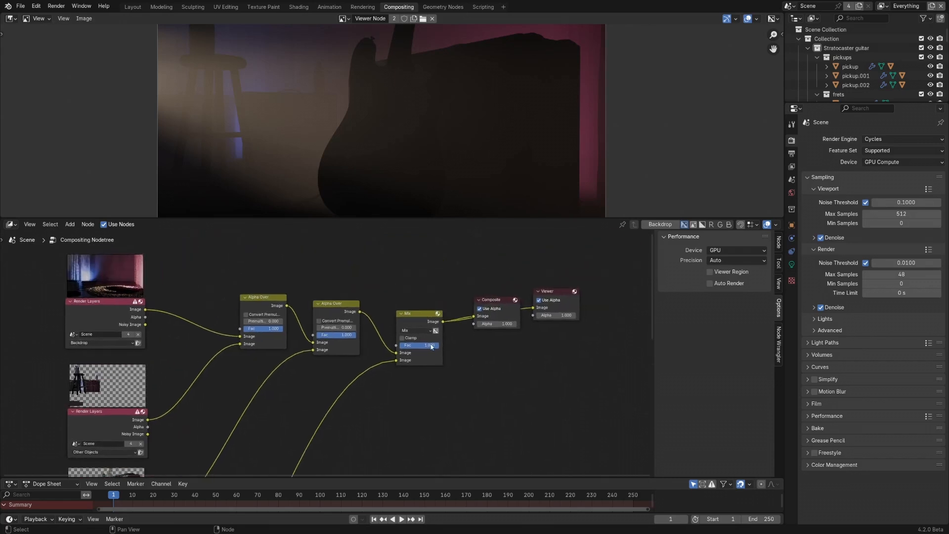
{"action": "scroll", "coordinate": [435, 337], "scroll_direction": "up", "scroll_amount": 5}
{"action": "left_click", "coordinate": [403, 326]}
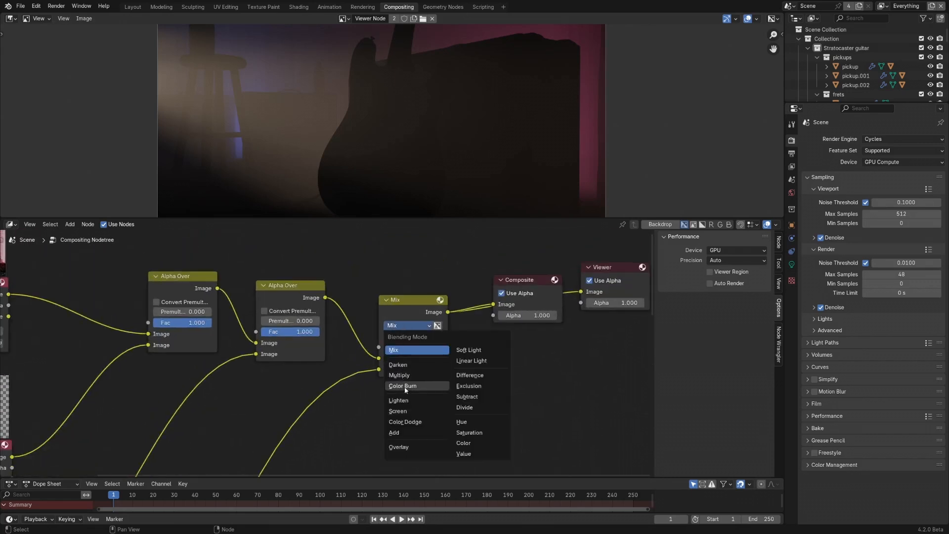
{"action": "left_click", "coordinate": [410, 434]}
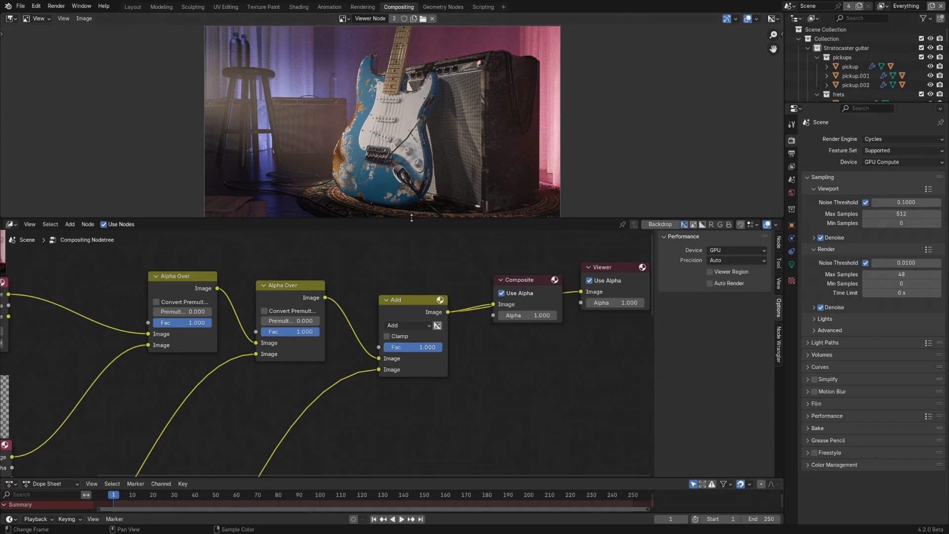
{"action": "left_click_drag", "start_coordinate": [412, 218], "coordinate": [412, 258]}
{"action": "key", "text": "Home"}
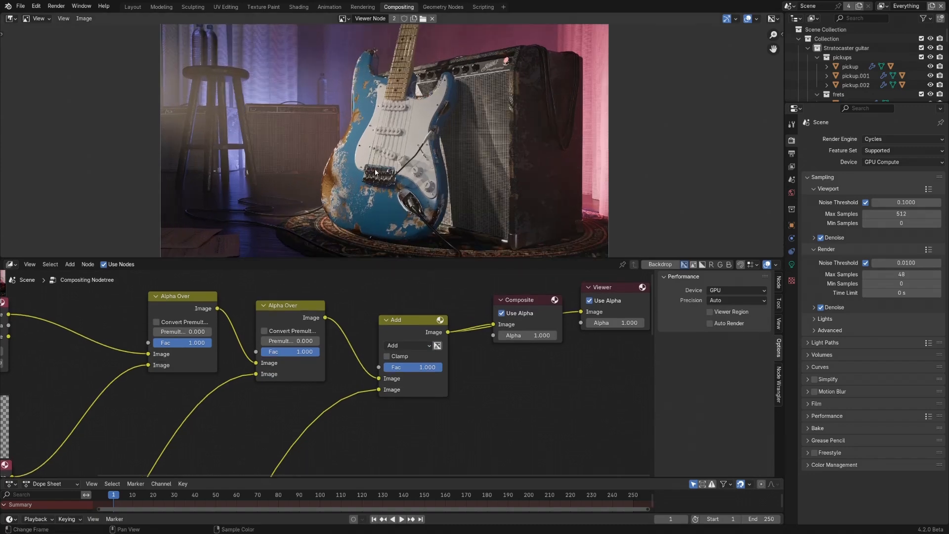
- Toggle muting of the Add node to compare the preview with and without the Volume Light layer, leaving it unmuted
{"action": "left_click", "coordinate": [415, 320]}
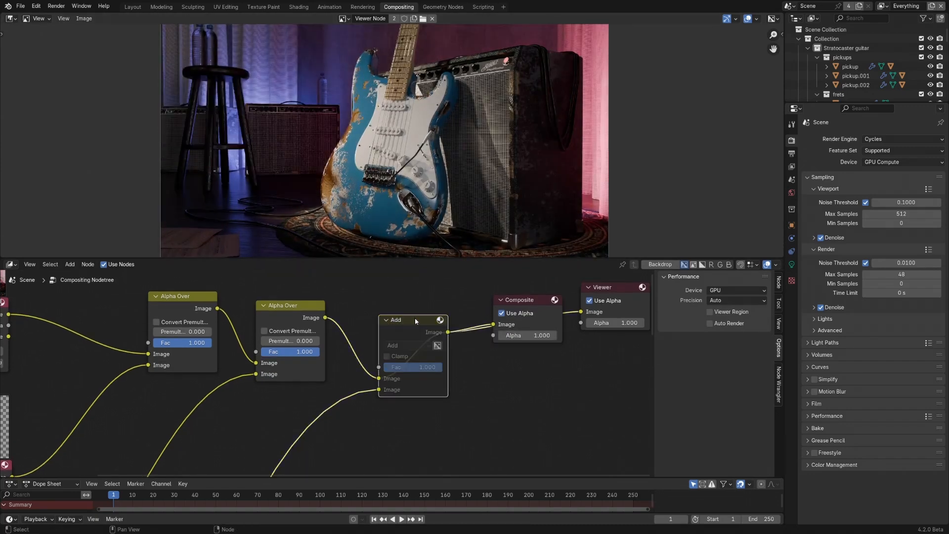
{"action": "key", "text": "m"}
{"action": "key", "text": "m"}
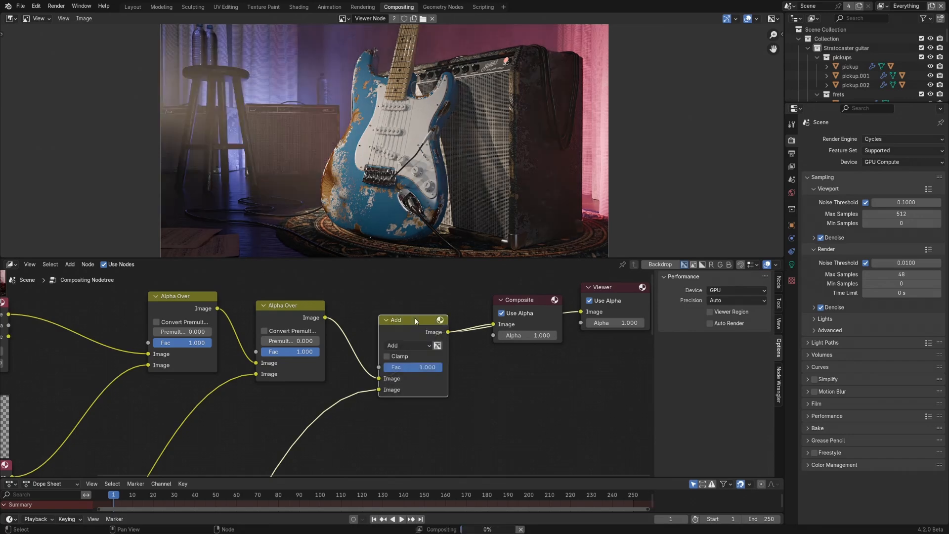
{"action": "key", "text": "Home"}
- Rearrange the output nodes after the Add node, placing the Viewer above the Composite
{"action": "middle_click_drag", "start_coordinate": [424, 327], "coordinate": [394, 354]}
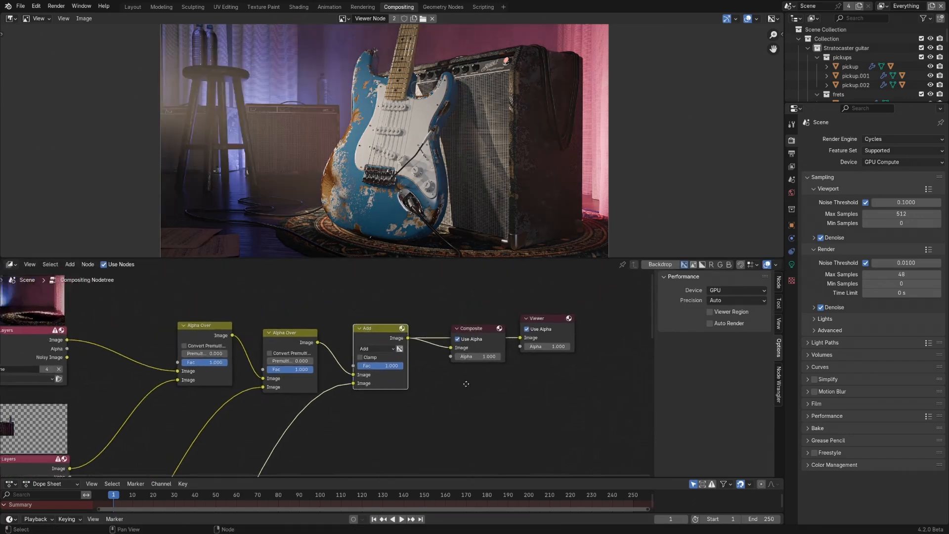
{"action": "left_click_drag", "start_coordinate": [470, 341], "coordinate": [521, 380]}
{"action": "left_click_drag", "start_coordinate": [535, 325], "coordinate": [520, 311]}
- Move the Backdrop Render Layers node farther from the first Alpha Over node to make room between them
{"action": "scroll", "coordinate": [344, 383], "scroll_direction": "down", "scroll_amount": 5}
{"action": "middle_click_drag", "start_coordinate": [331, 404], "coordinate": [436, 352]}
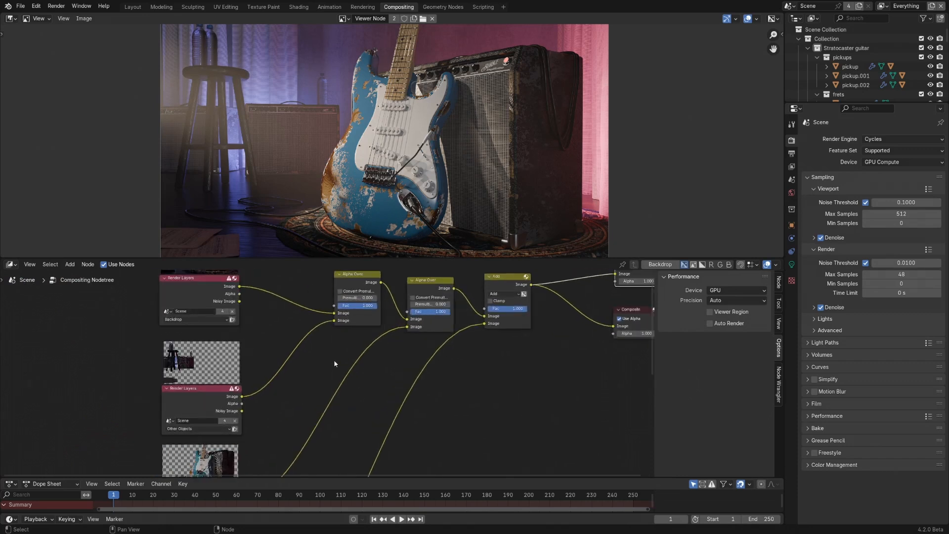
{"action": "scroll", "coordinate": [351, 395], "scroll_direction": "down", "scroll_amount": 3}
{"action": "middle_click_drag", "start_coordinate": [346, 386], "coordinate": [368, 363]}
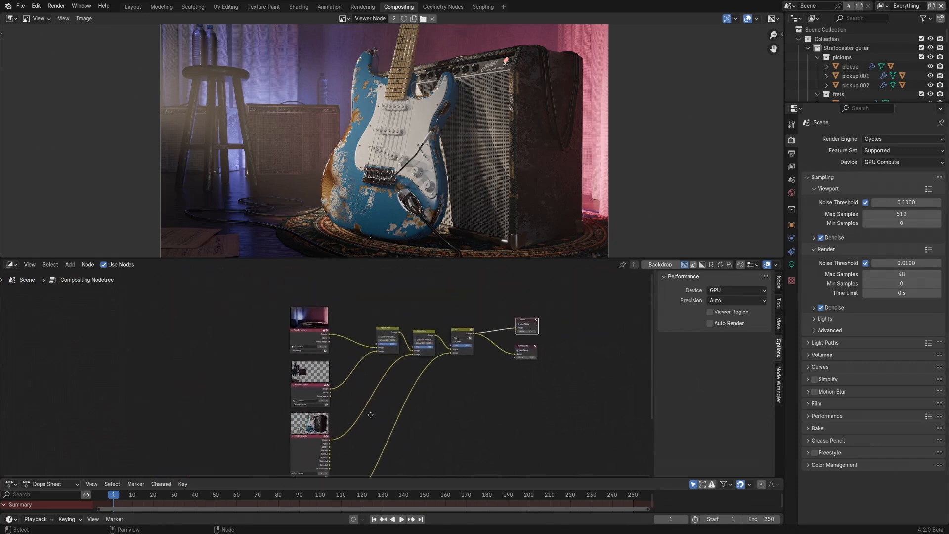
{"action": "scroll", "coordinate": [314, 342], "scroll_direction": "up", "scroll_amount": 4}
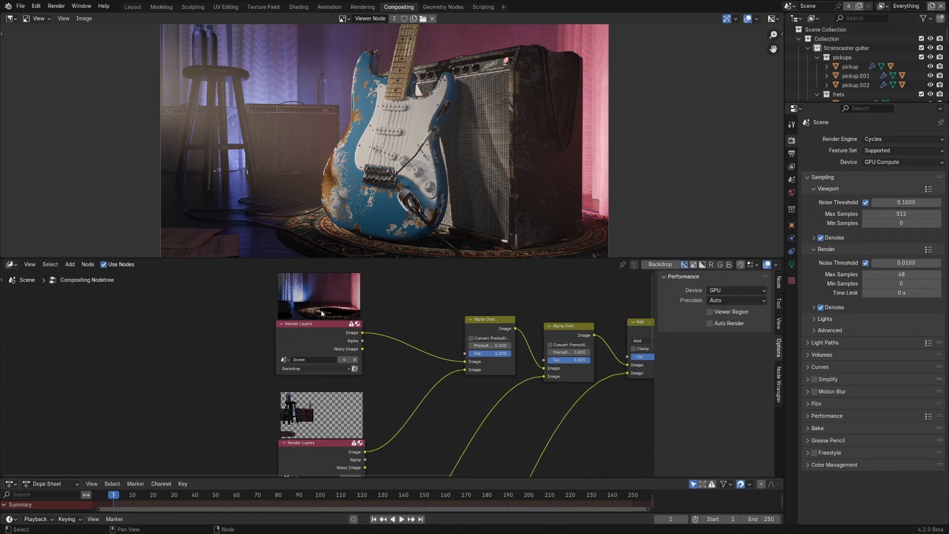
{"action": "left_click_drag", "start_coordinate": [335, 325], "coordinate": [206, 325]}
{"action": "middle_click_drag", "start_coordinate": [332, 317], "coordinate": [351, 353]}
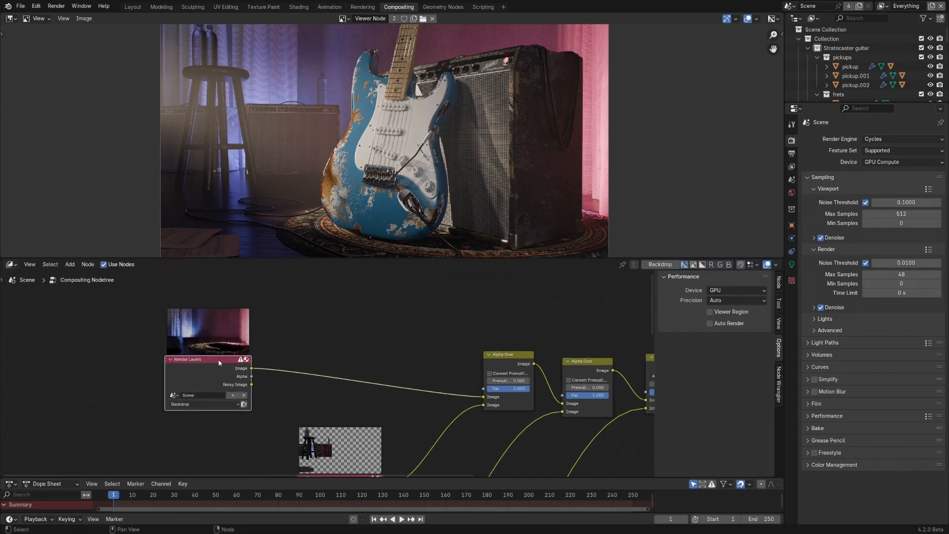
{"action": "left_click_drag", "start_coordinate": [219, 362], "coordinate": [216, 345]}
- Insert a Hue/Saturation/Value node into the link between the Backdrop layer and the first Alpha Over node
{"action": "key", "text": "shift+a"}
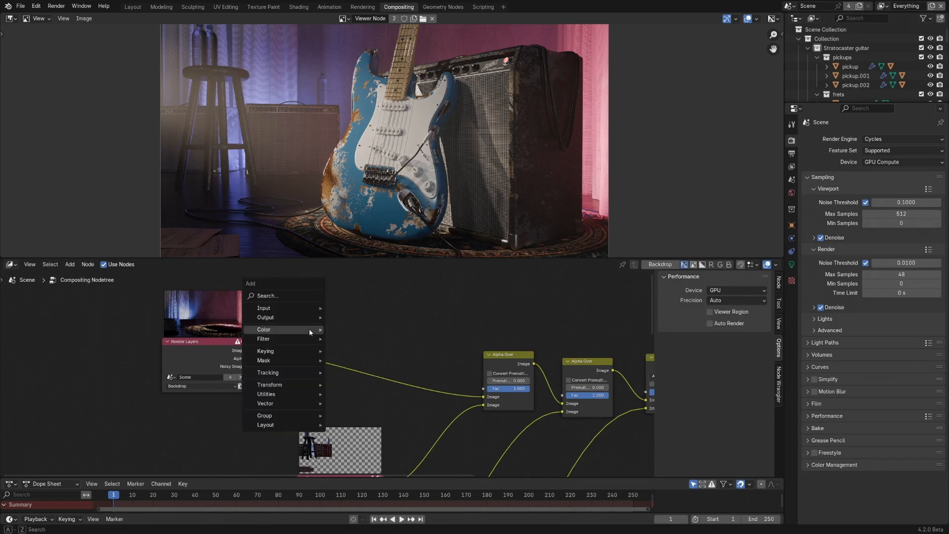
{"action": "mouse_move", "coordinate": [309, 329]}
{"action": "mouse_move", "coordinate": [359, 331]}
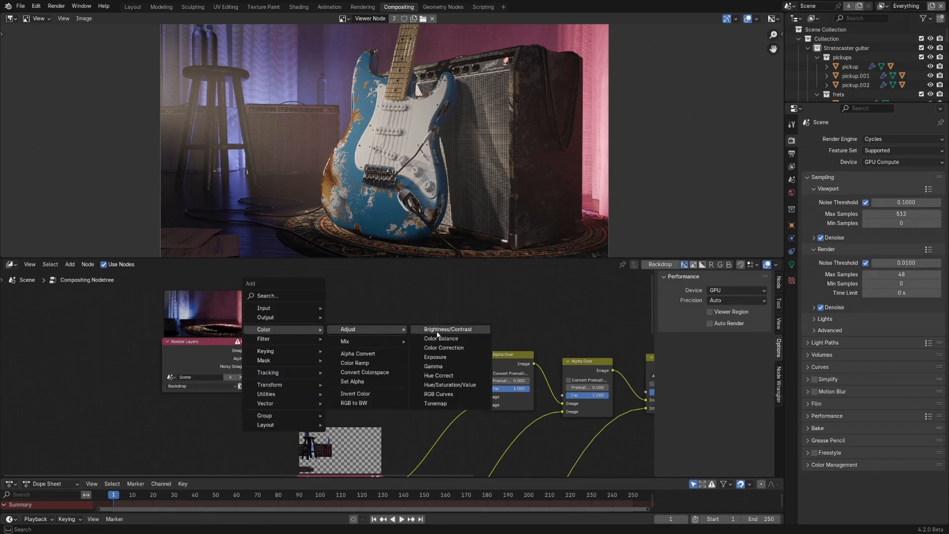
{"action": "left_click", "coordinate": [442, 388]}
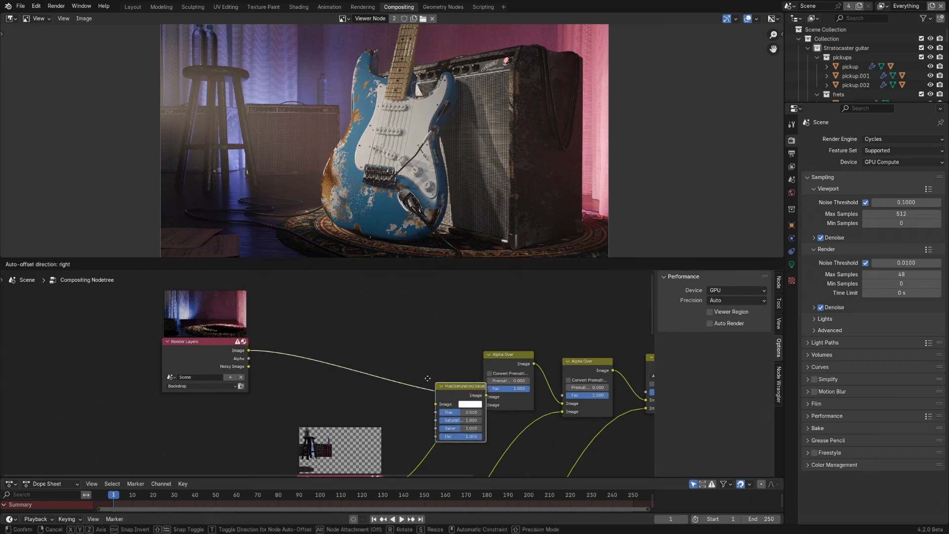
{"action": "left_click", "coordinate": [312, 356]}
{"action": "scroll", "coordinate": [343, 365], "scroll_direction": "up", "scroll_amount": 3}
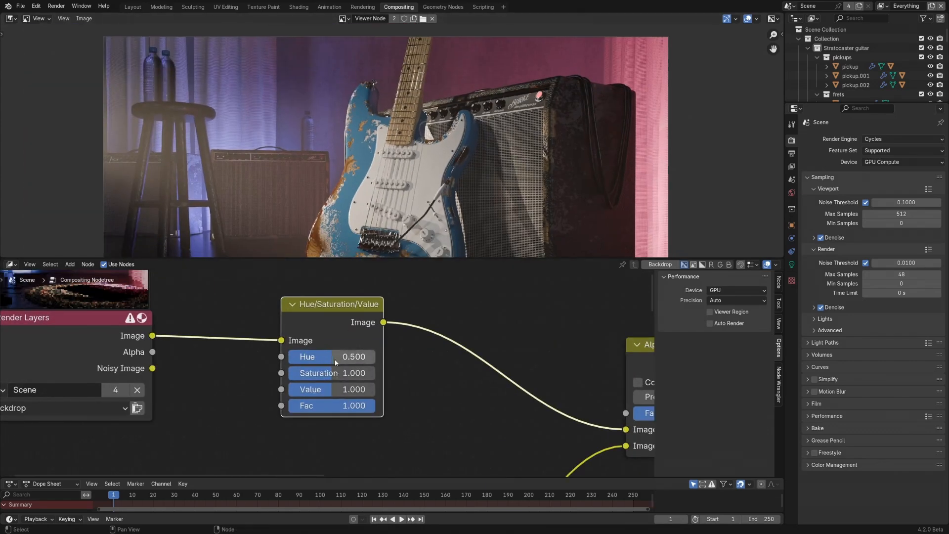
- On the Backdrop's Hue/Saturation/Value node, set Value to 0.253 and Hue to 0.767 after trying a Hue of 0.333, and inspect the preview
{"action": "mouse_move", "coordinate": [331, 357]}
{"action": "left_mouse_down"}
{"action": "mouse_move", "coordinate": [356, 356]}
{"action": "mouse_move", "coordinate": [317, 357]}
{"action": "left_mouse_up"}
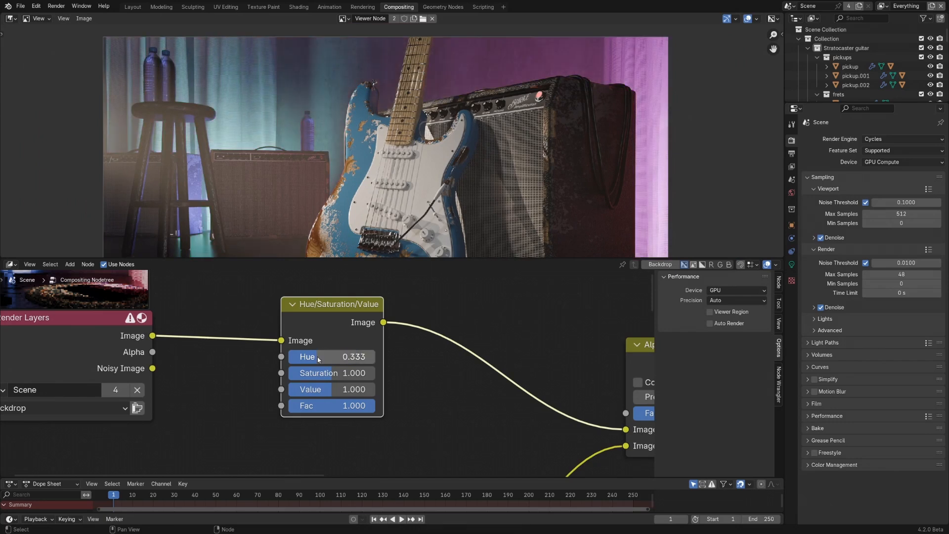
{"action": "left_click_drag", "start_coordinate": [333, 389], "coordinate": [268, 389]}
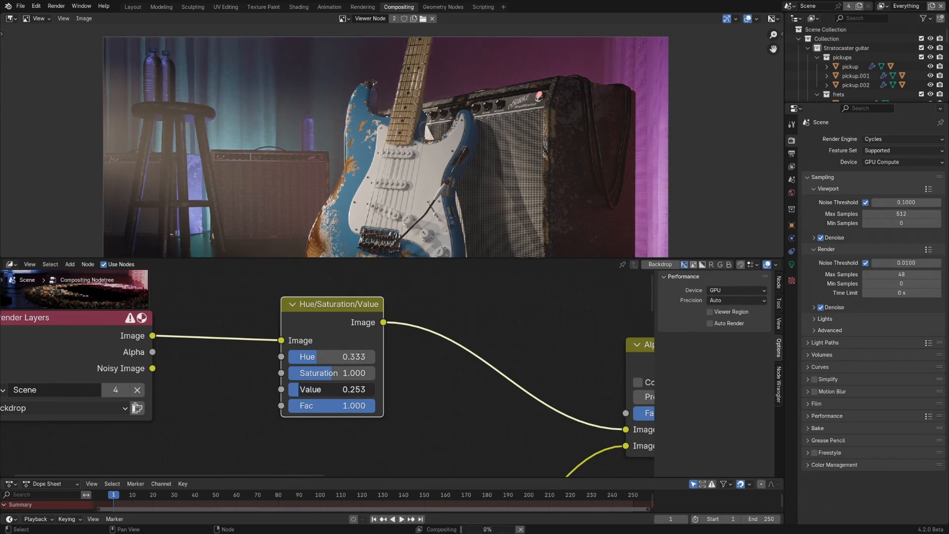
{"action": "left_click_drag", "start_coordinate": [326, 356], "coordinate": [364, 356]}
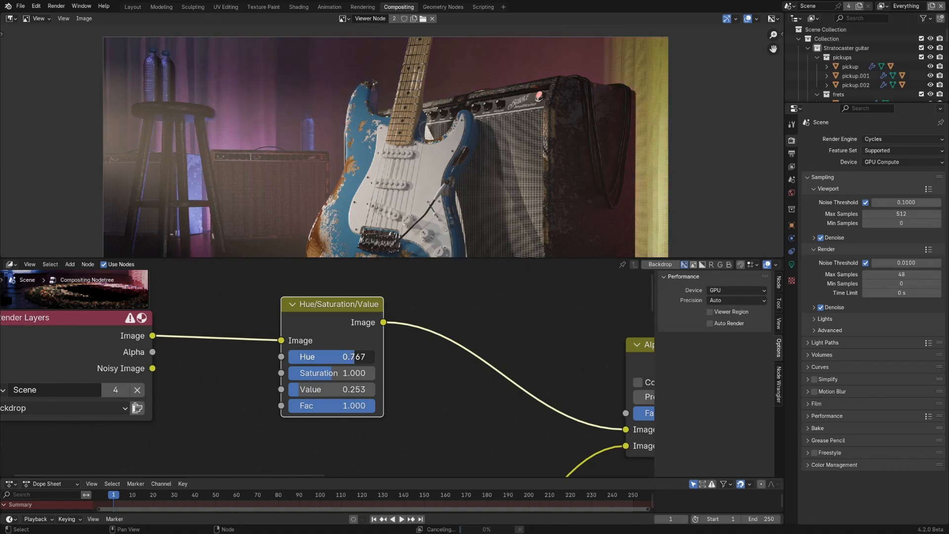
{"action": "scroll", "coordinate": [441, 143], "scroll_direction": "down", "scroll_amount": 4}
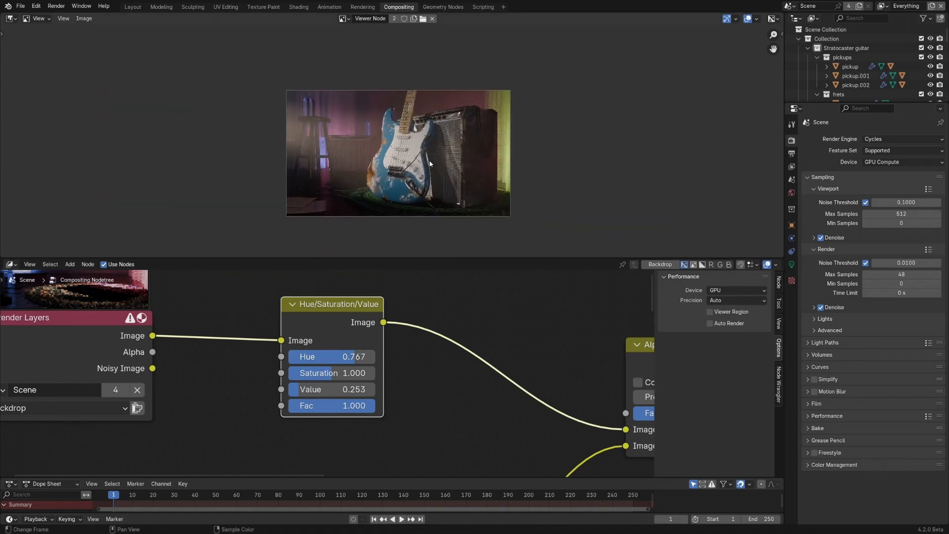
{"action": "scroll", "coordinate": [429, 159], "scroll_direction": "up", "scroll_amount": 2}
{"action": "scroll", "coordinate": [434, 168], "scroll_direction": "up", "scroll_amount": 1}
{"action": "middle_click_drag", "start_coordinate": [434, 167], "coordinate": [423, 159]}
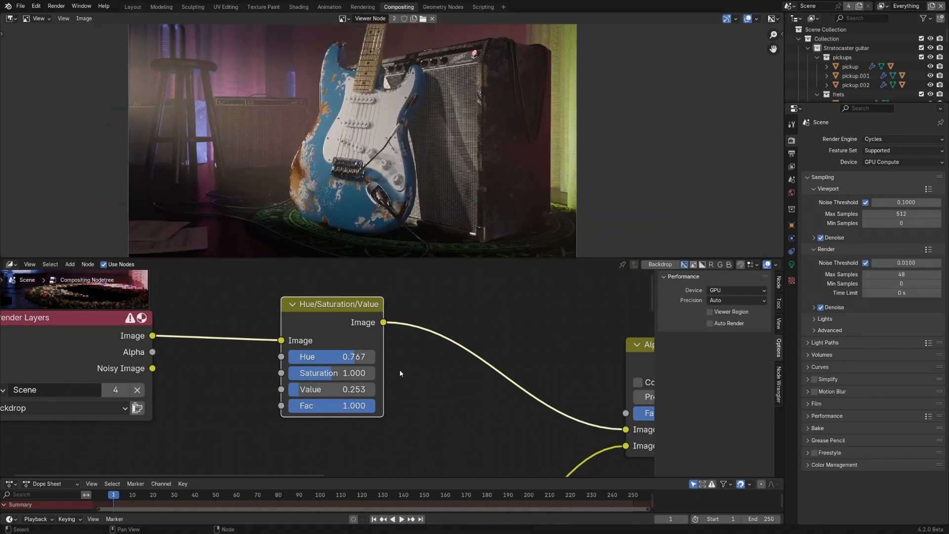
{"action": "scroll", "coordinate": [396, 376], "scroll_direction": "down", "scroll_amount": 5}
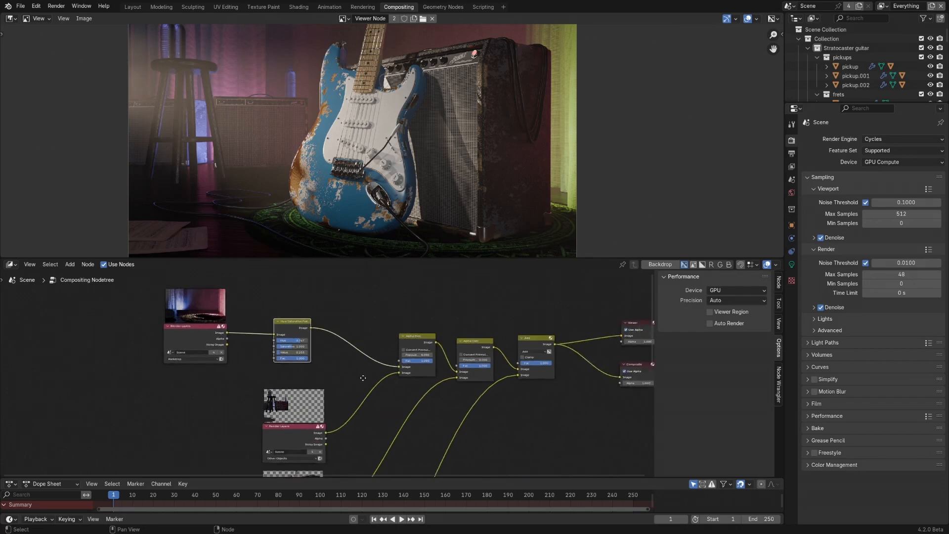